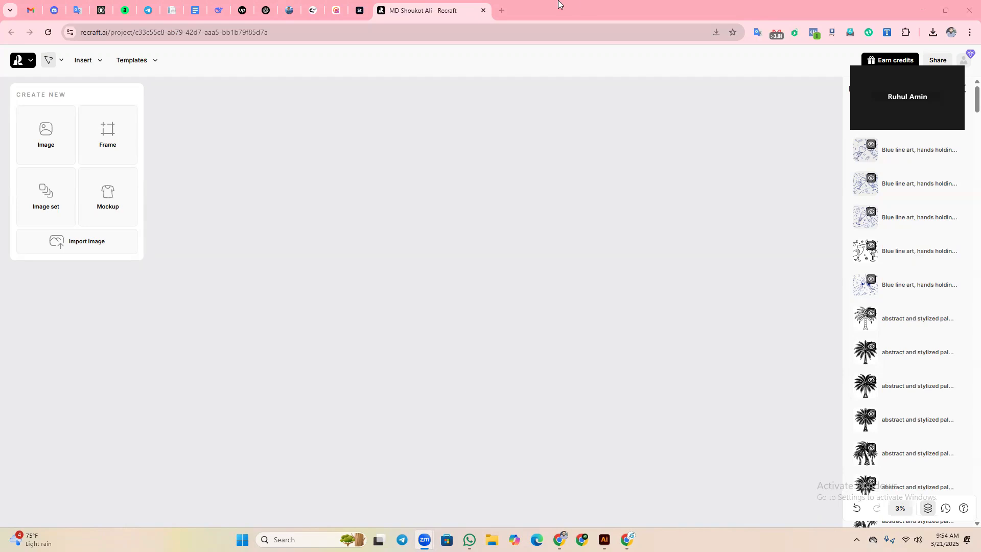
- Search Google for "image to prompt" in a new tab and open the Image to Prompt extension's Chrome Web Store page
click(503, 12)
click(504, 32)
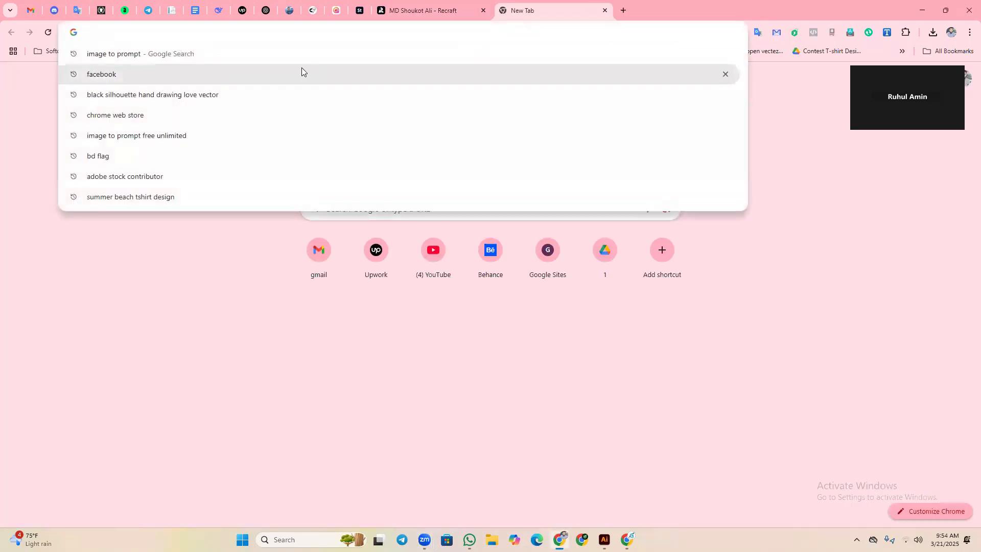
click(129, 60)
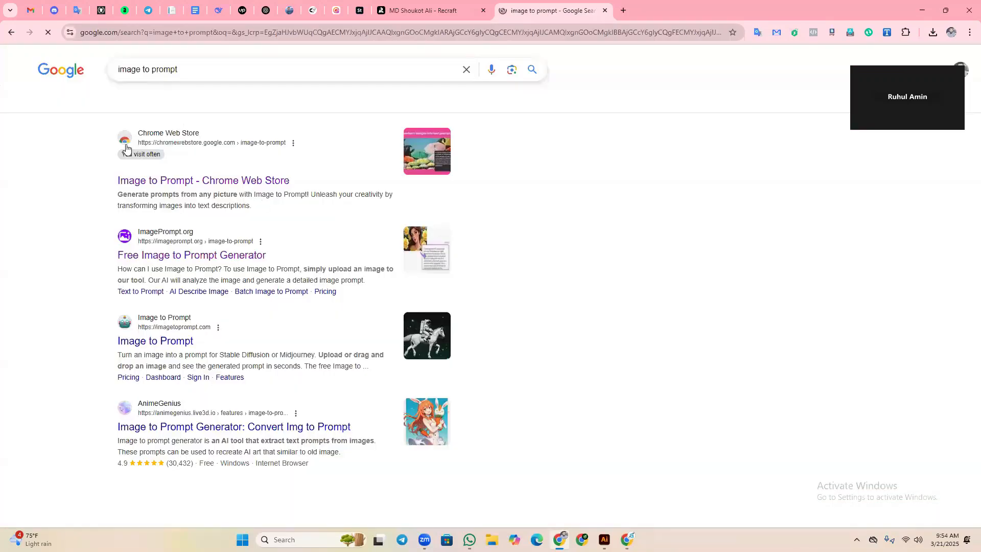
click(157, 137)
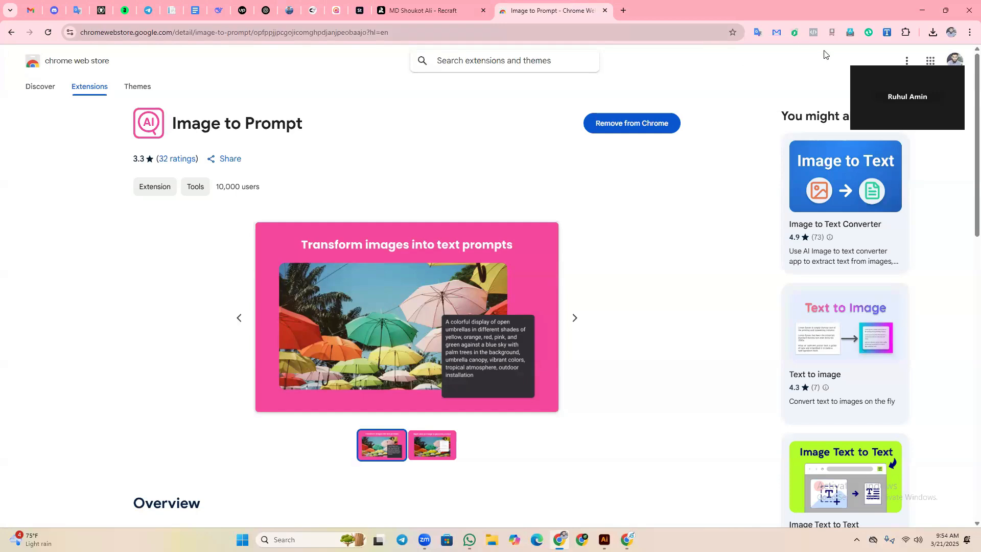
- Pin the Image to Prompt extension to the browser toolbar and close its store page
click(907, 33)
click(861, 226)
click(304, 188)
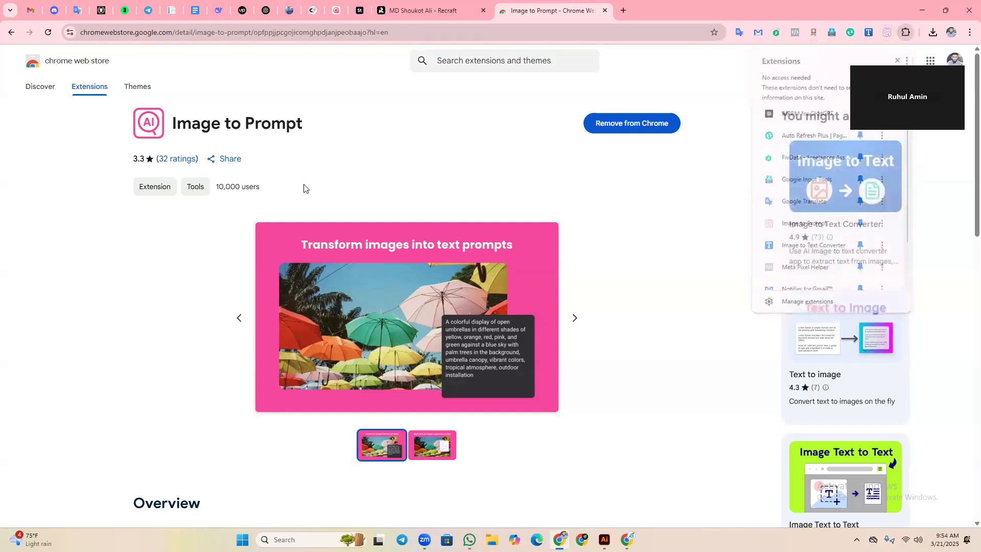
click(605, 10)
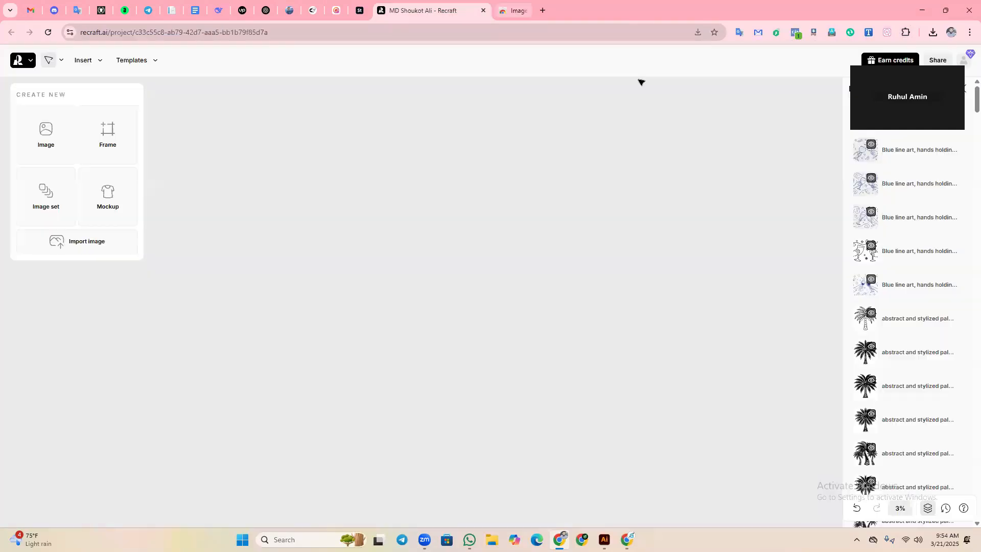
- Switch to Adobe Stock's recent top sellers, show the Photos category and open the glowing blue brain image
click(503, 11)
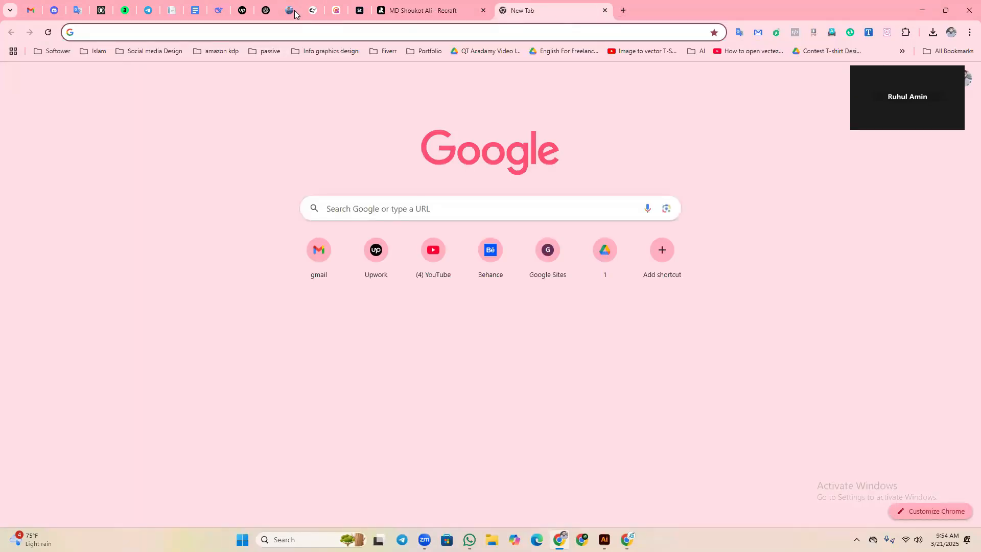
click(358, 11)
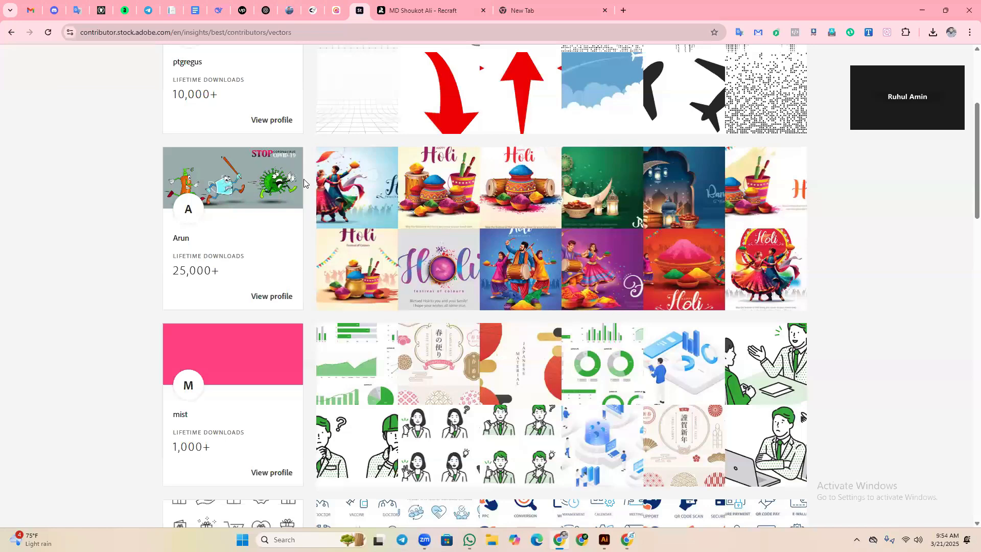
scroll(176, 134, up, 4)
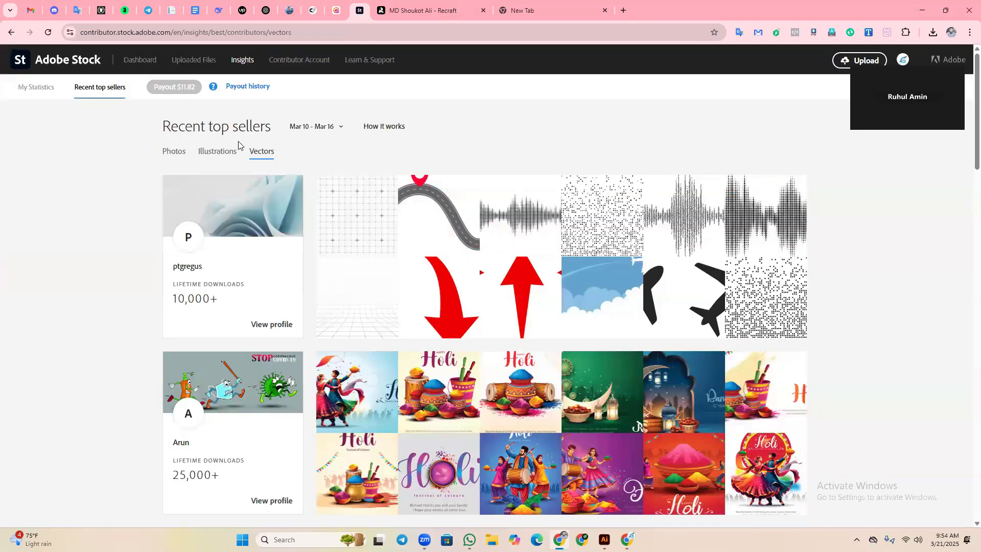
click(172, 159)
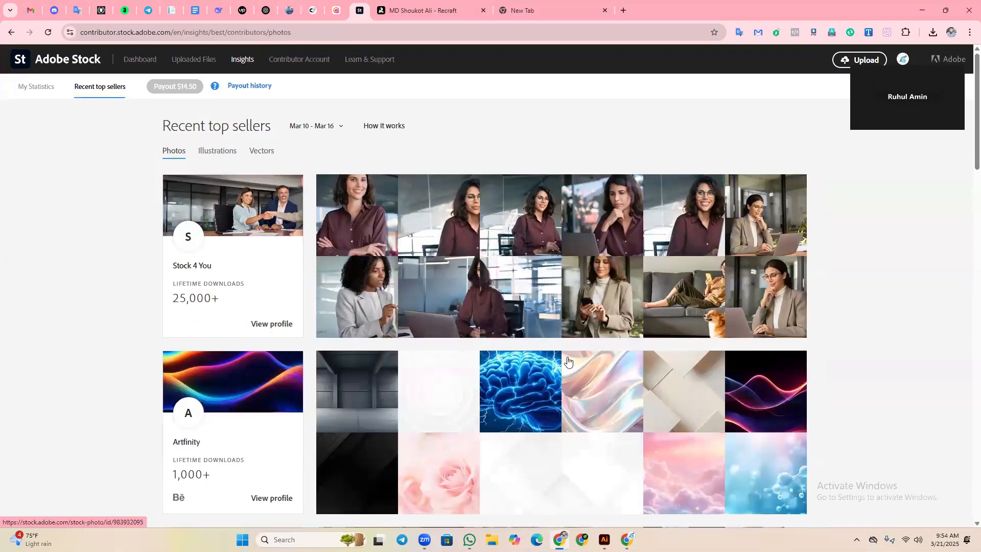
scroll(534, 333, down, 1)
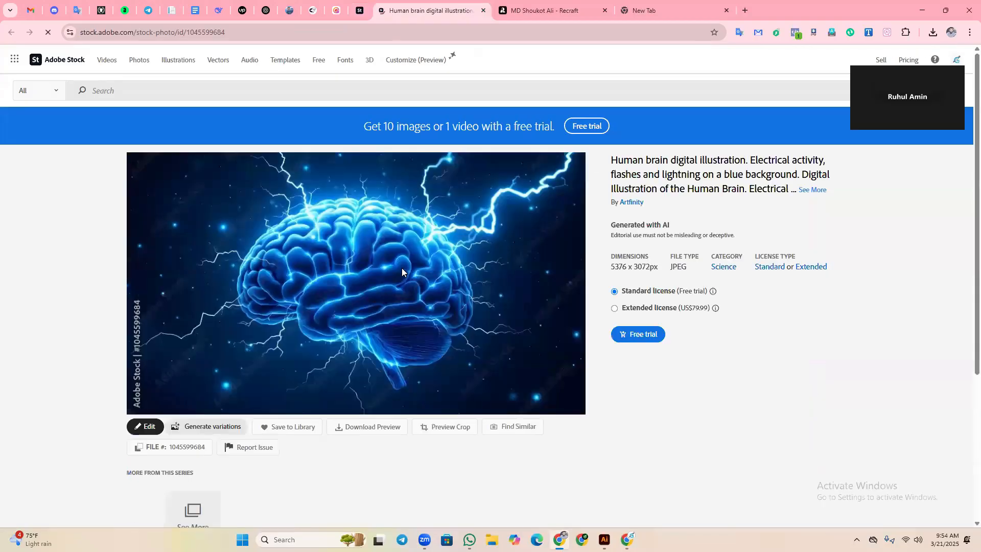
- Generate a text prompt from the blue brain stock image with the Image to Prompt extension
scroll(421, 306, down, 1)
scroll(400, 285, down, 2)
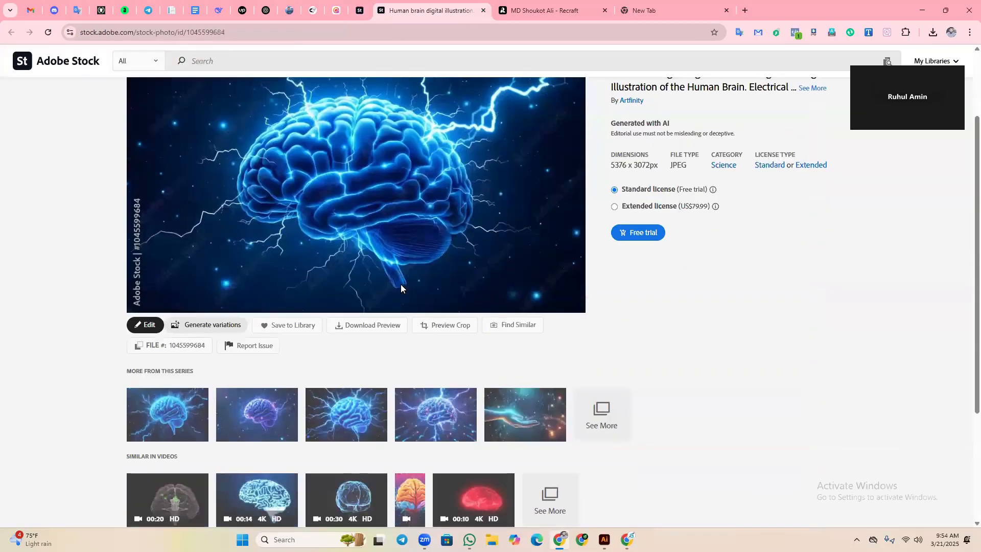
scroll(401, 284, up, 2)
right_click(410, 245)
click(468, 355)
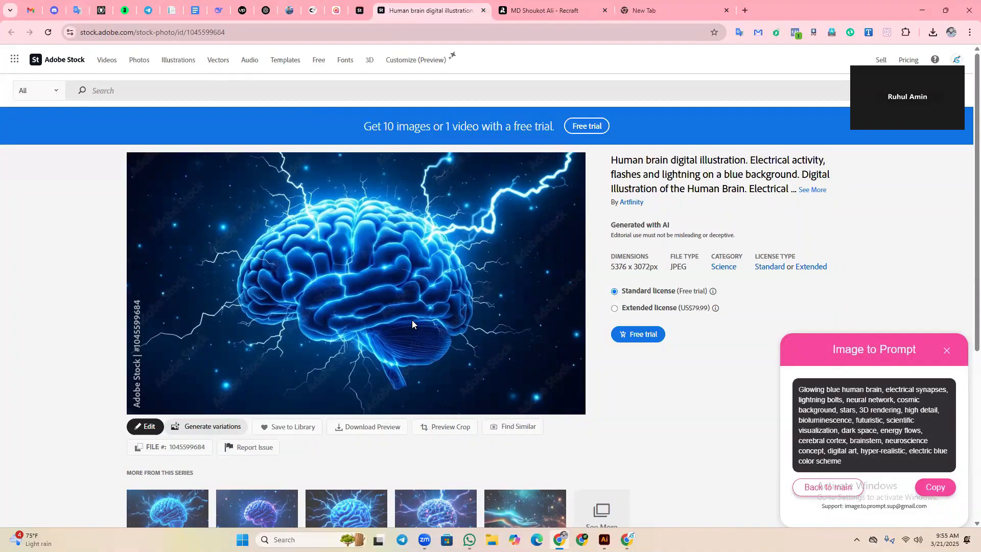
- Review the earlier palm tree image prompt in the ChatGPT conversation and return to the brain stock image
click(268, 16)
scroll(506, 307, up, 5)
scroll(522, 337, down, 3)
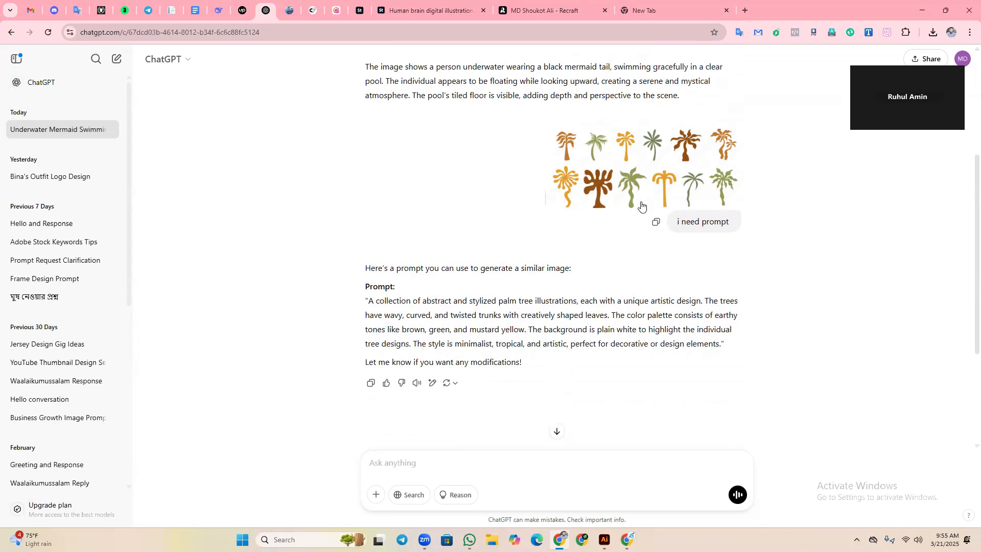
click(544, 10)
click(430, 11)
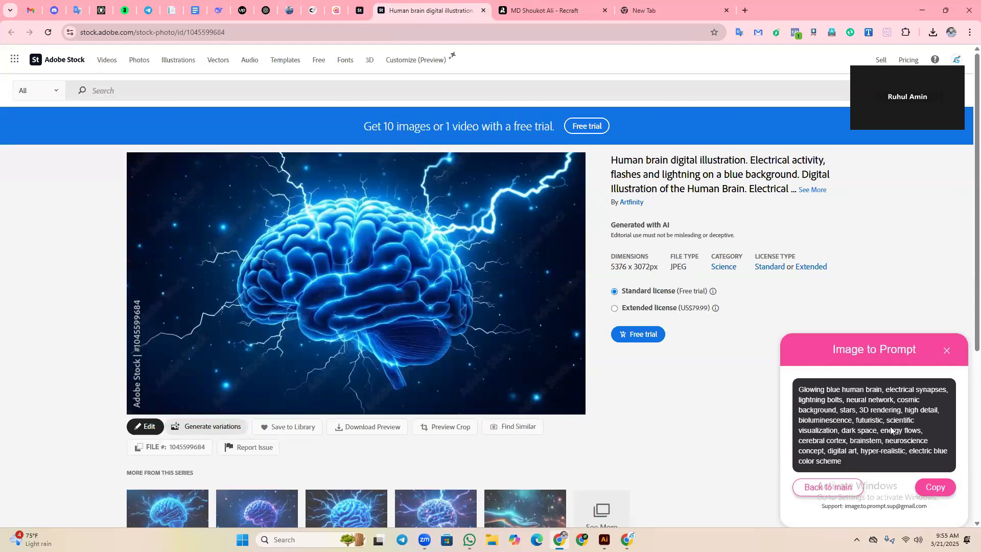
- Copy the generated brain prompt and switch to the Recraft project, moving its tab ahead of the stock image tab
click(935, 487)
click(360, 11)
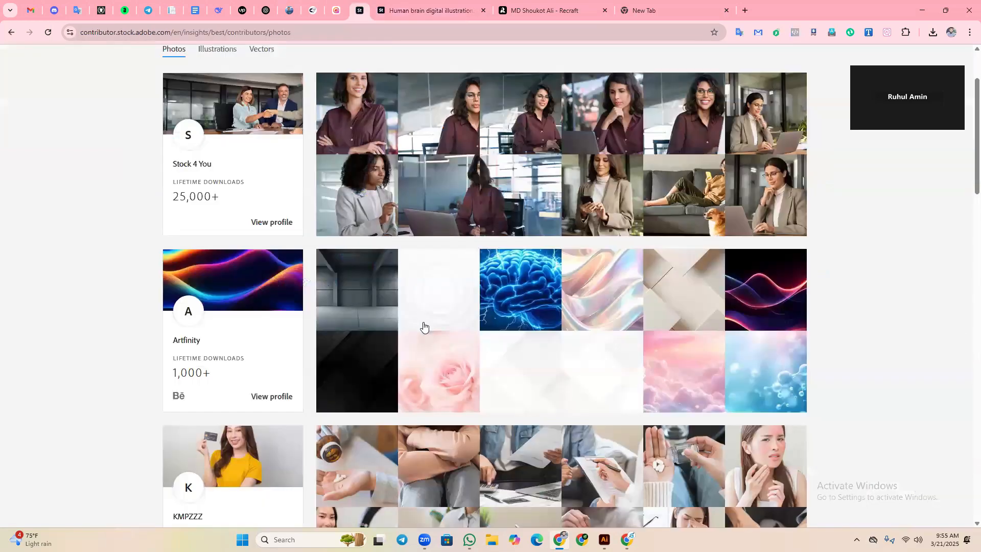
click(433, 8)
drag(544, 11, 434, 10)
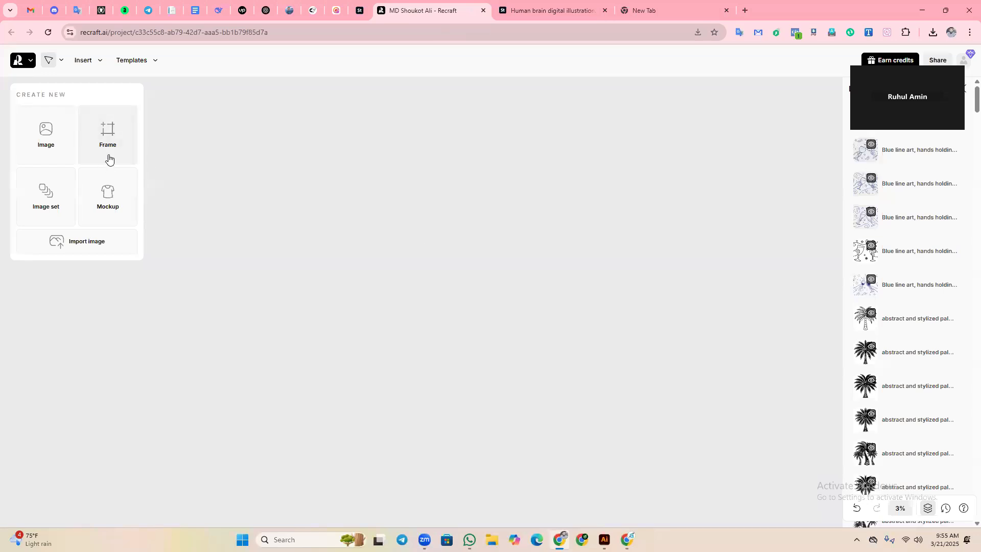
- Create a new square image frame about 10800 by 10800 on an empty area of the canvas
click(48, 145)
drag(502, 312, 668, 370)
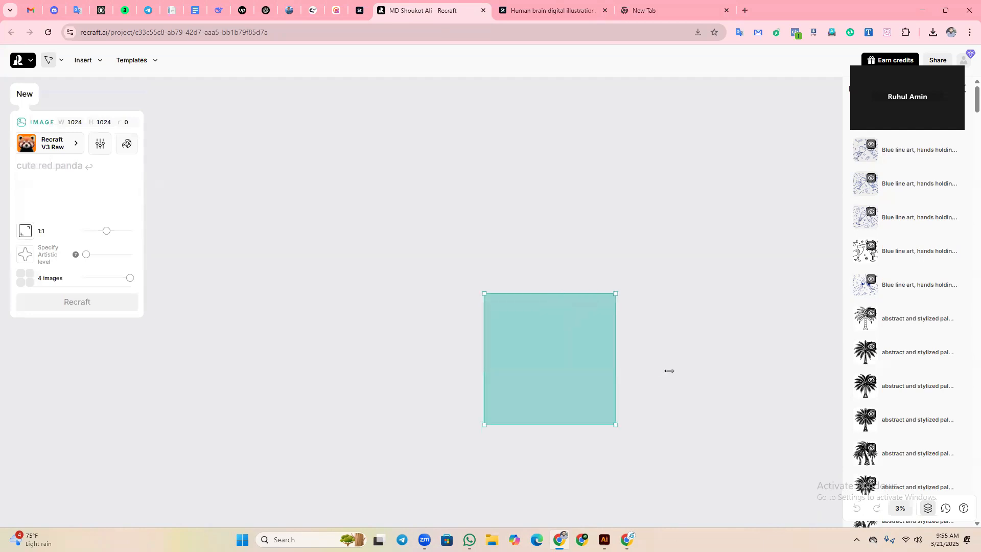
scroll(407, 228, right, 4)
scroll(407, 228, down, 3)
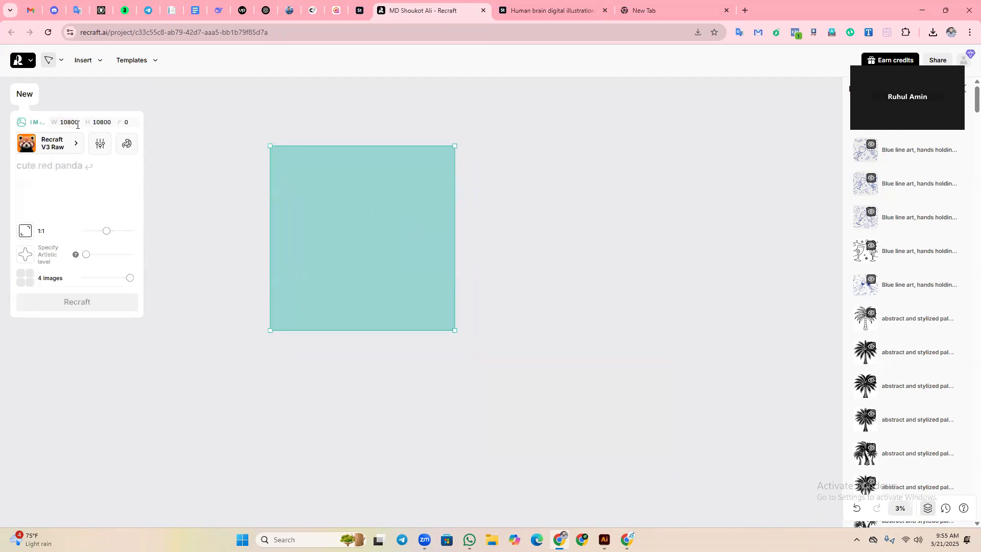
- Set the image frame's width to 7300 and its height to 3670
click(77, 124)
text(7300)
click(107, 123)
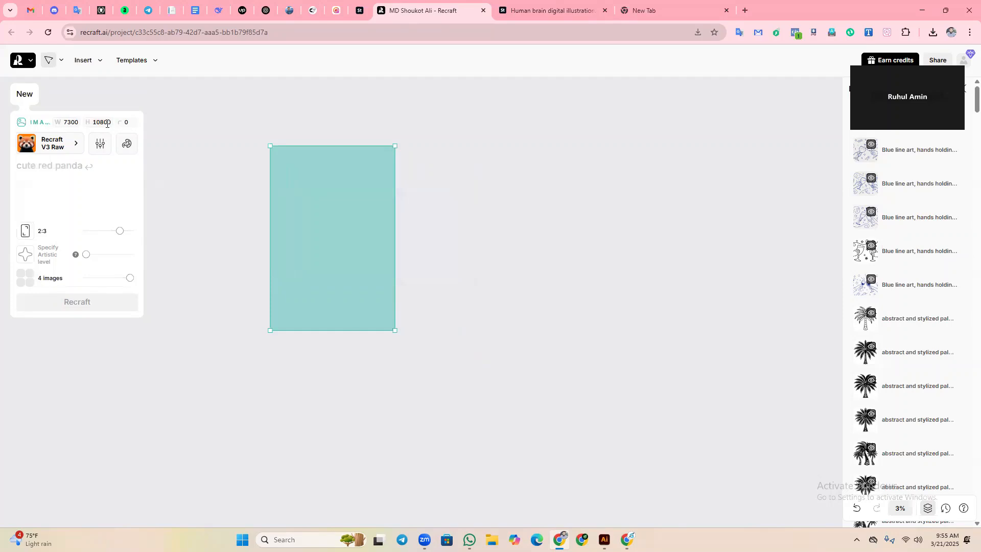
click(107, 123)
text(3670)
key(Return)
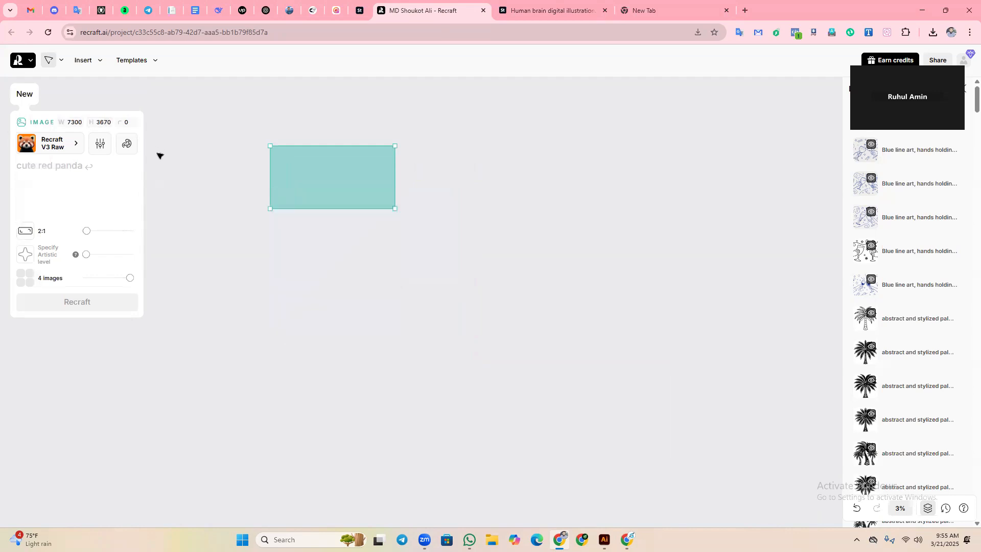
- Resize the image frame by its edges to 6404 by 4056, giving a 3:2 aspect ratio
drag(316, 210, 317, 213)
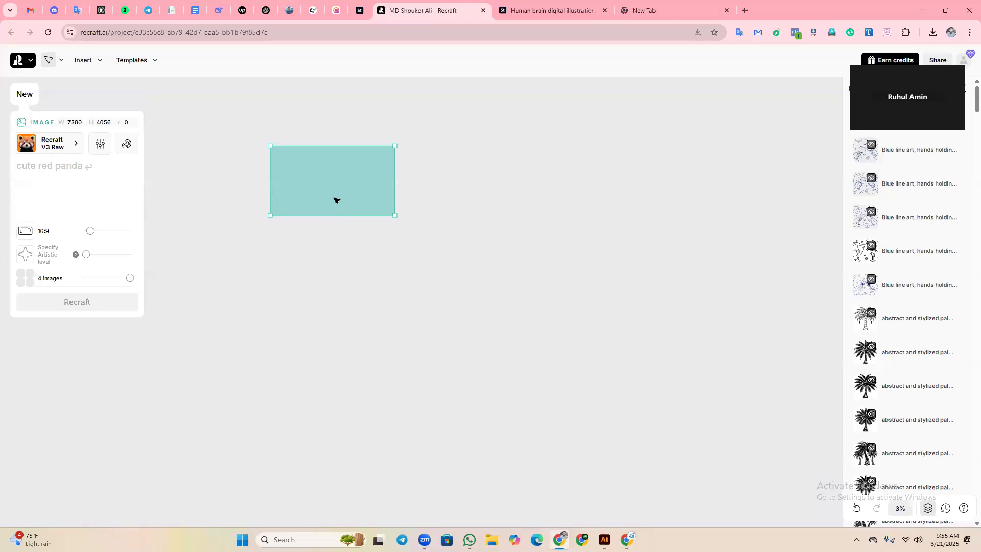
drag(389, 184, 379, 184)
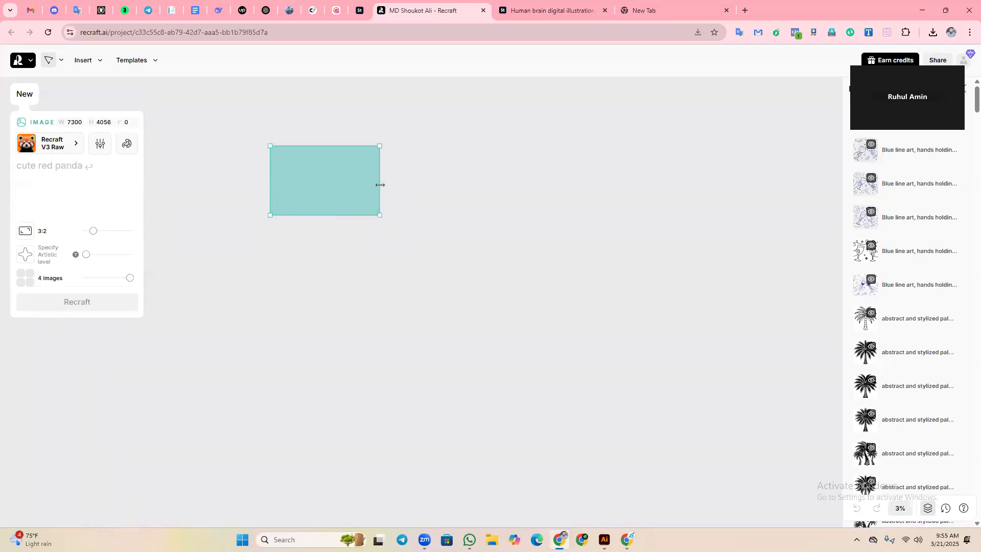
scroll(297, 215, down, 2)
click(298, 215)
click(265, 145)
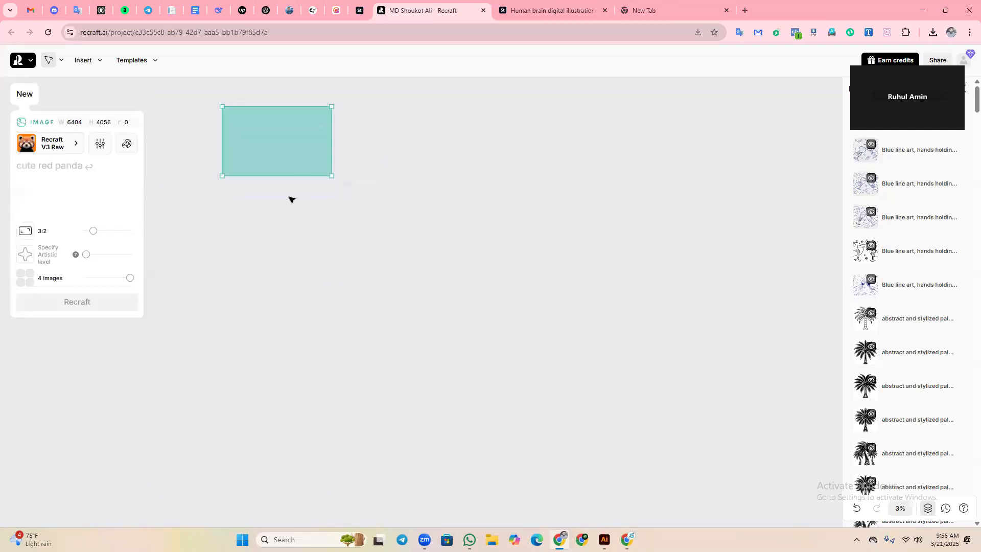
scroll(291, 199, up, 2)
click(288, 265)
click(286, 164)
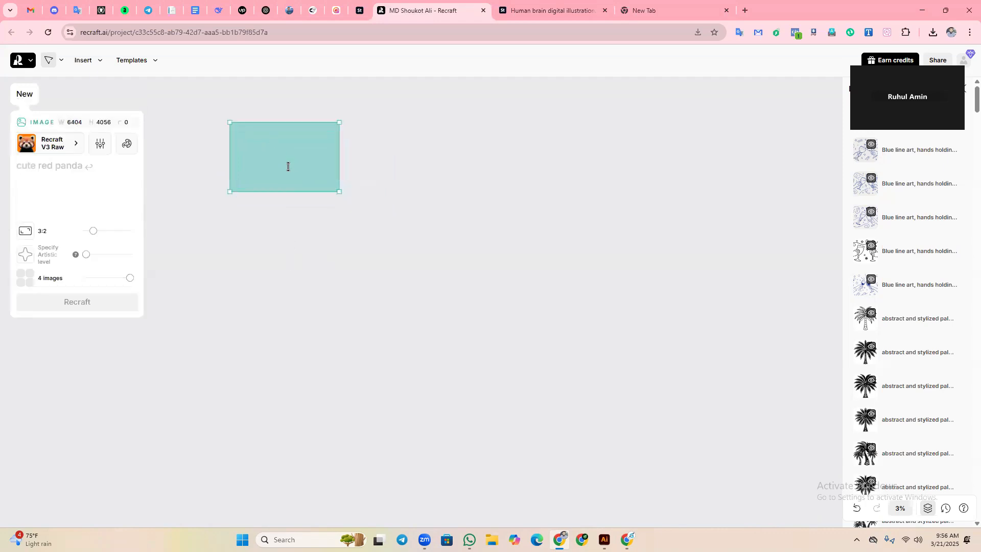
scroll(289, 153, down, 1)
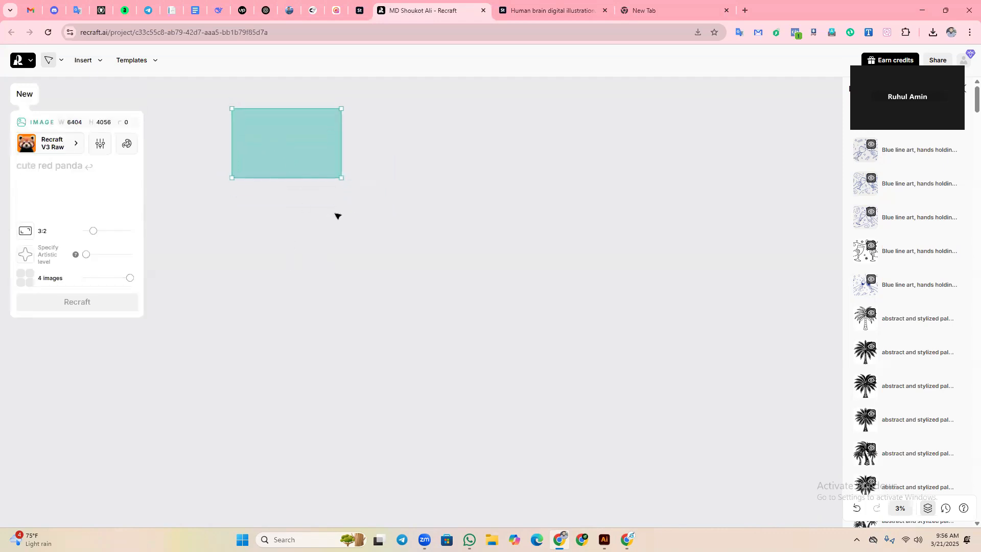
- Enter the copied "Glowing blue human brain" prompt for the frame and generate four images
click(57, 178)
text(Glowing blue human brain, electrical synapses, lightning bolts, neural network, cosmic background, stars, 3D rendering, high detail, bioluminescence, futuristic, scientific visualization, dark space, energy flows, cerebral cortex, brainstem, neuroscience concept, digital art, hyper-realistic, electric blue color scheme)
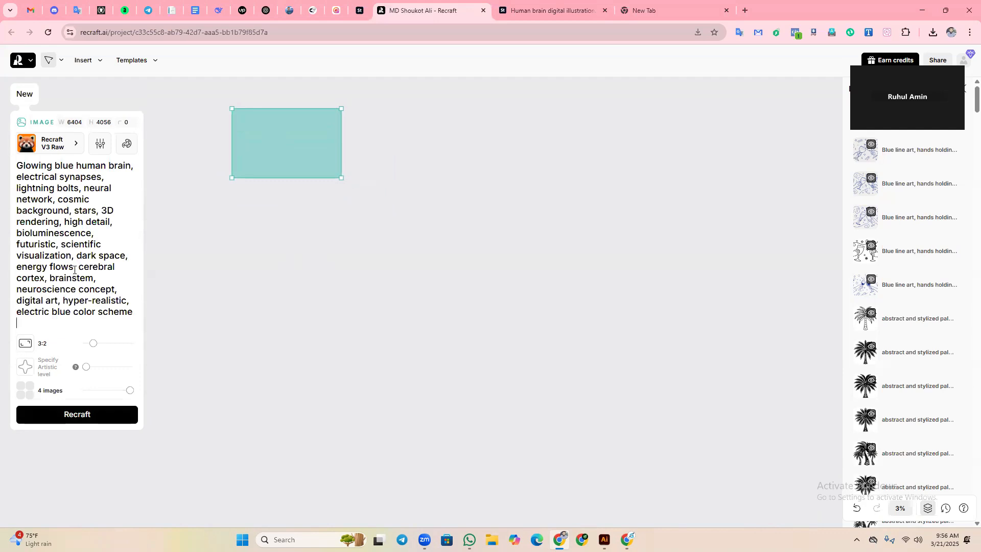
key(BackSpace)
click(87, 403)
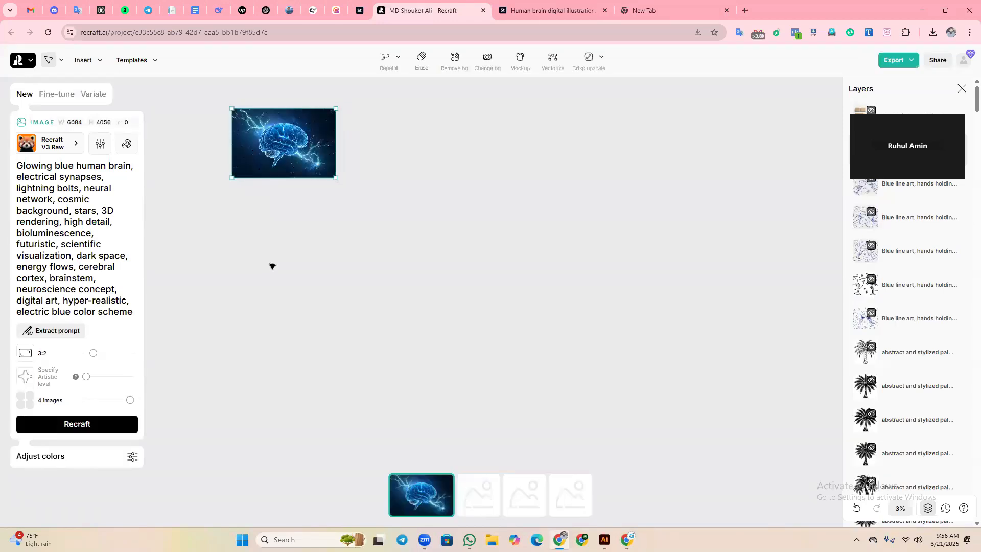
- Duplicate the generated brain image beside the original and switch the copy to the second variation
click(401, 229)
scroll(333, 120, up, 3)
drag(286, 257, 490, 178)
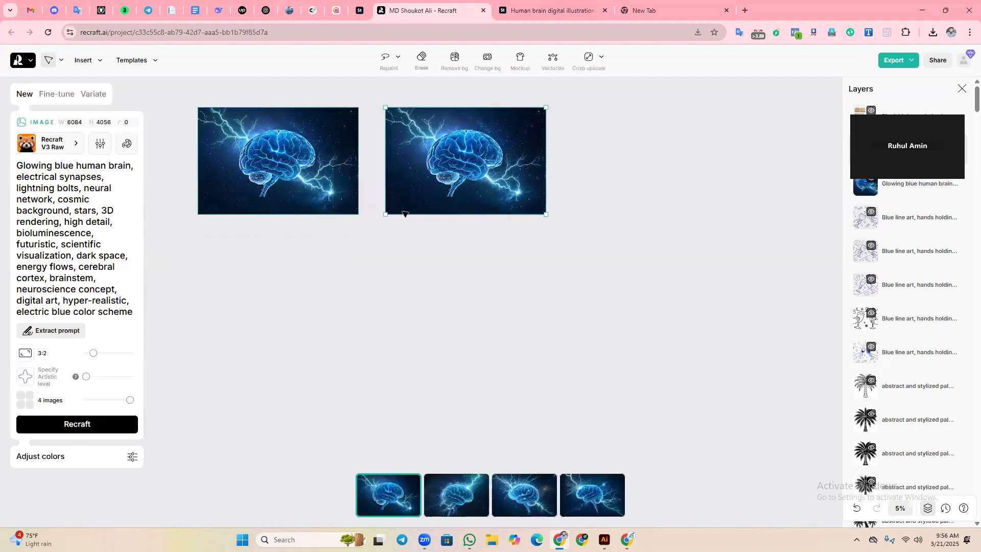
click(458, 504)
- Duplicate the second brain image to its right and switch the new copy to the third variation
click(488, 403)
scroll(429, 302, right, 3)
drag(390, 198, 532, 190)
click(532, 495)
- Duplicate the third brain image to its right and switch the new copy to the fourth variation
click(557, 368)
scroll(335, 309, right, 3)
scroll(335, 308, right, 2)
drag(324, 215, 498, 215)
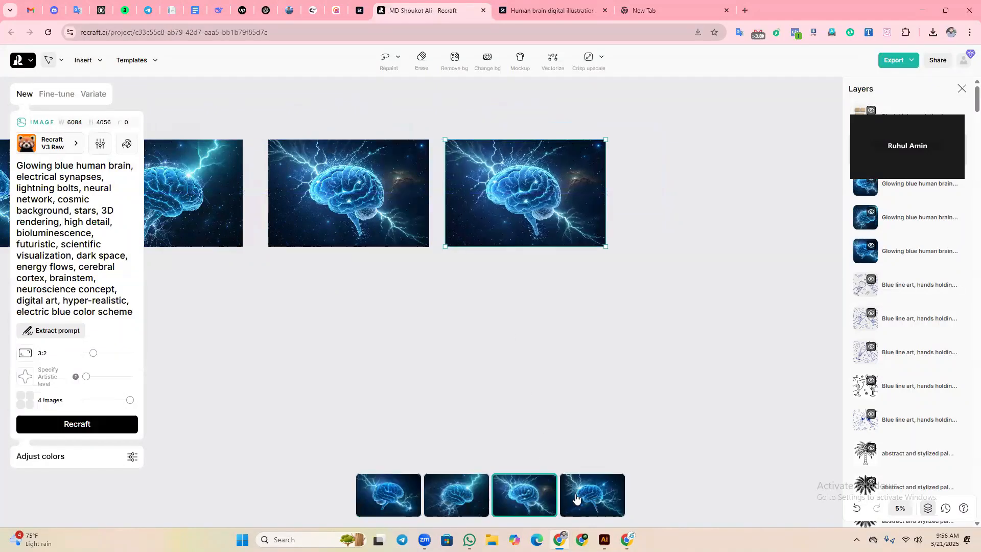
click(581, 478)
click(523, 344)
scroll(510, 298, right, 2)
- Check the available actions and export formats for the fourth brain image, leaving it deselected without exporting
click(613, 212)
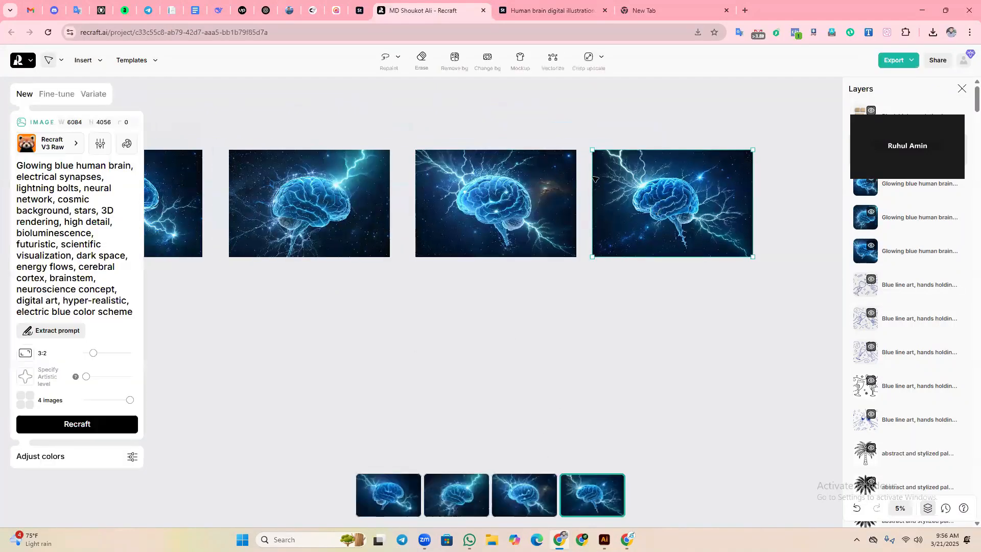
right_click(658, 205)
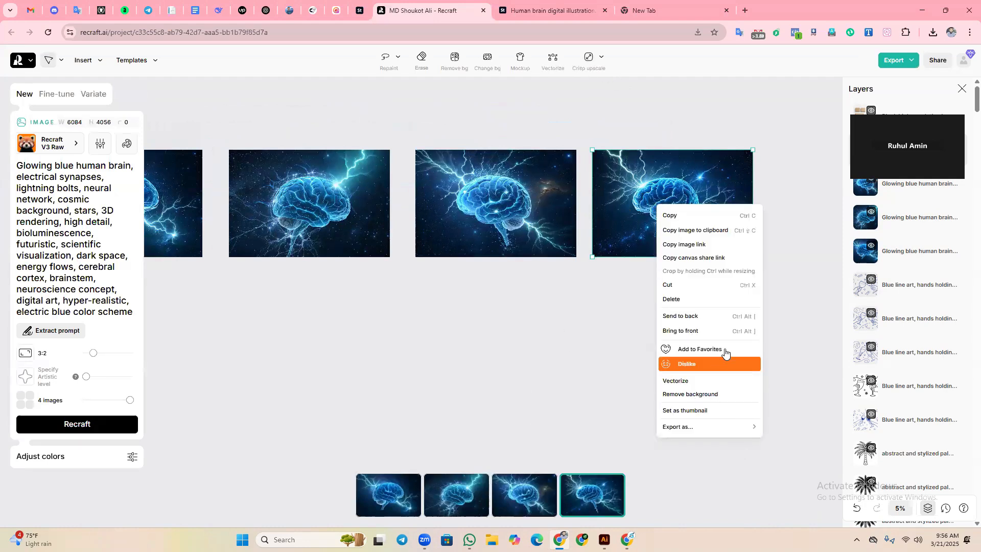
click(592, 309)
right_click(648, 221)
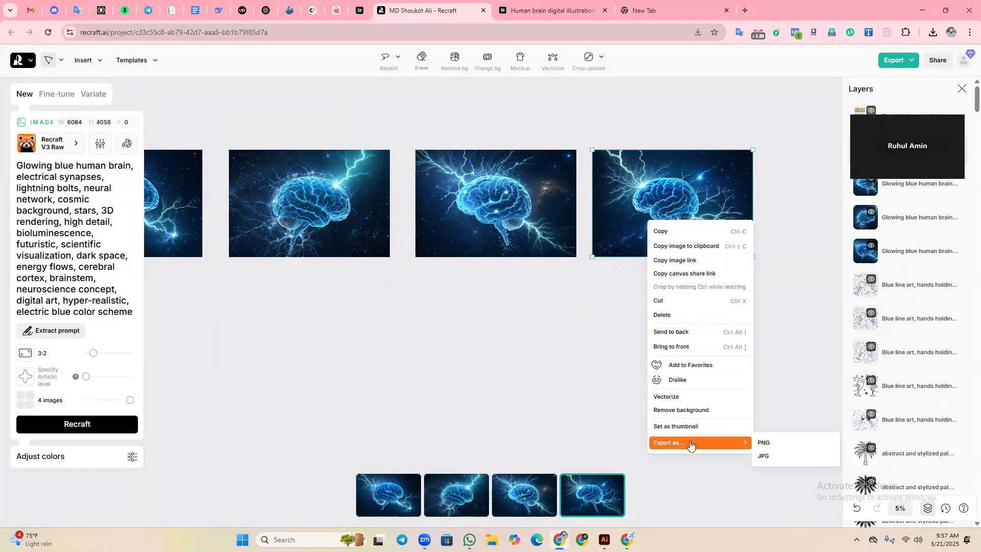
click(530, 313)
click(601, 169)
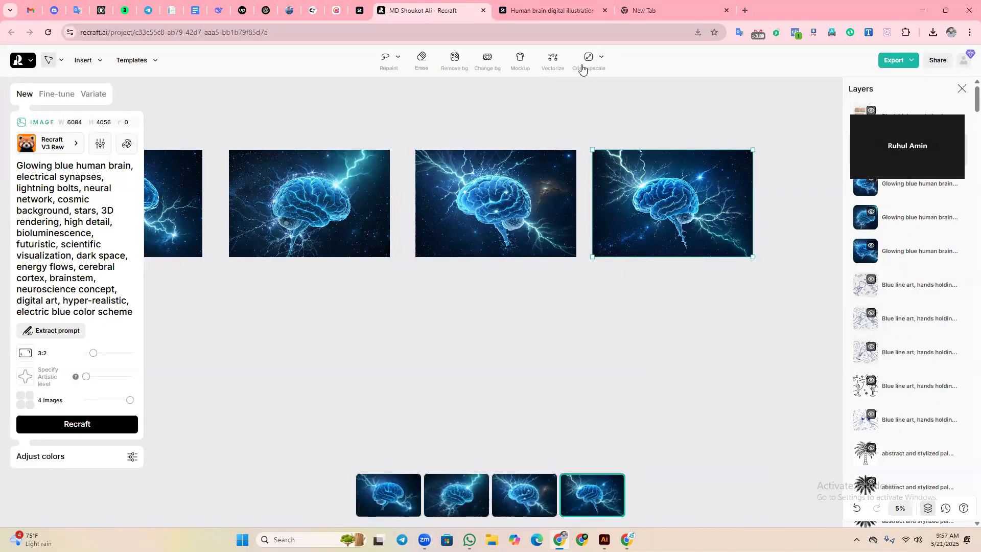
click(674, 346)
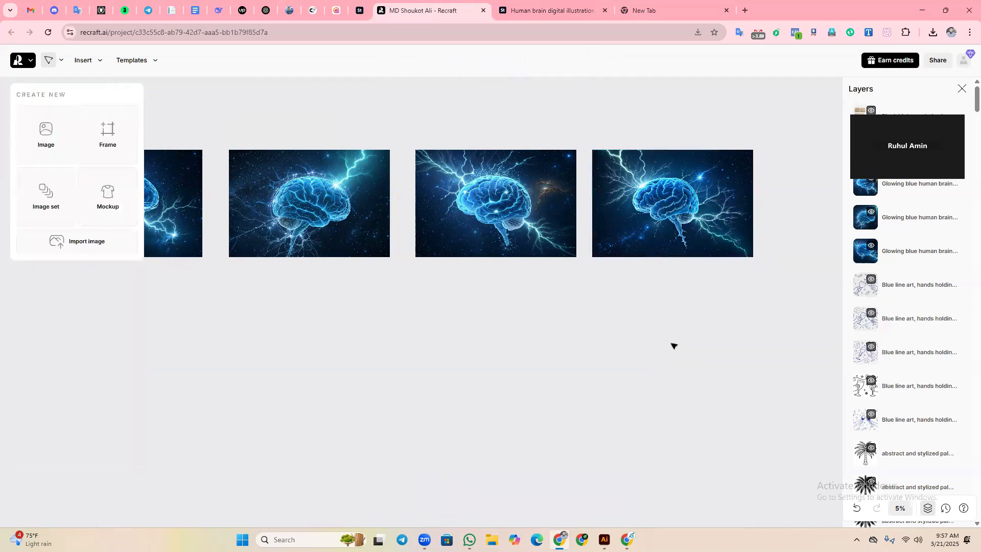
scroll(306, 360, left, 3)
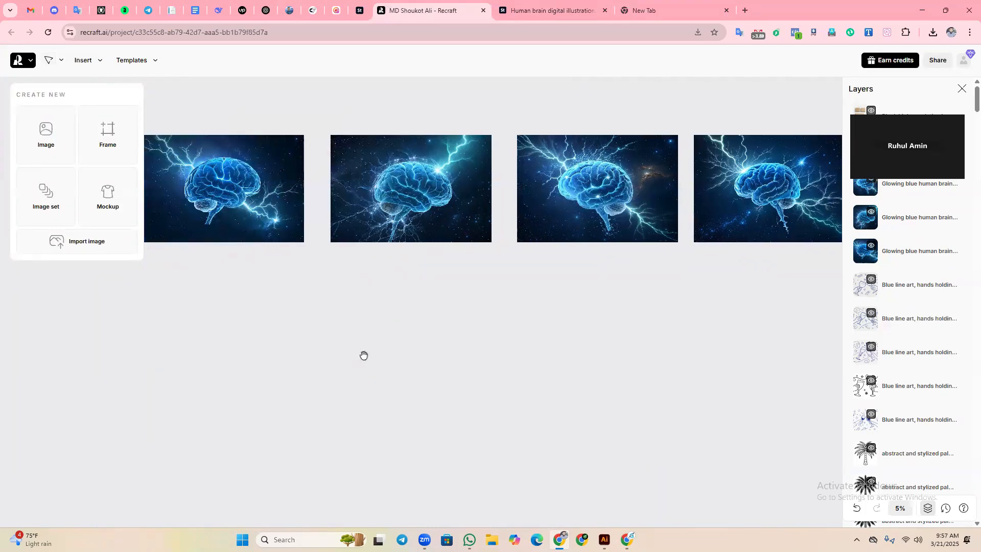
- Create a new image frame below the brain images and set it to 4000 wide by 4000 high
scroll(460, 317, down, 3)
click(57, 137)
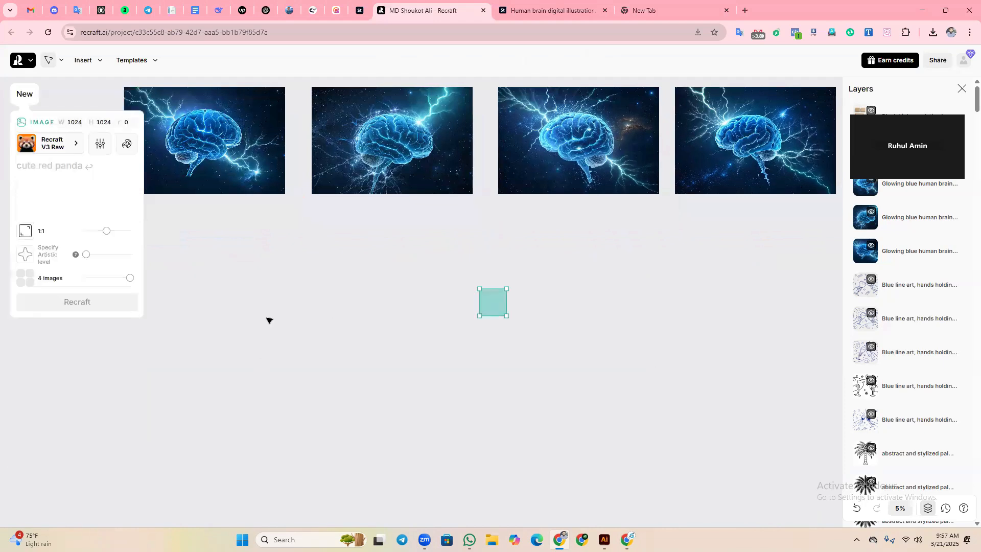
double_click(71, 124)
text(4000)
click(105, 123)
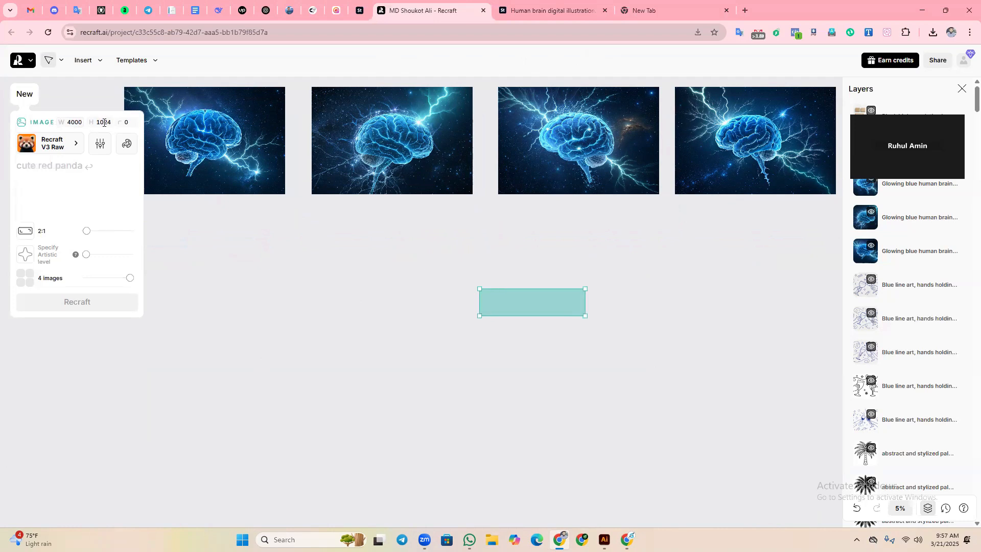
double_click(104, 123)
text(4000)
key(Return)
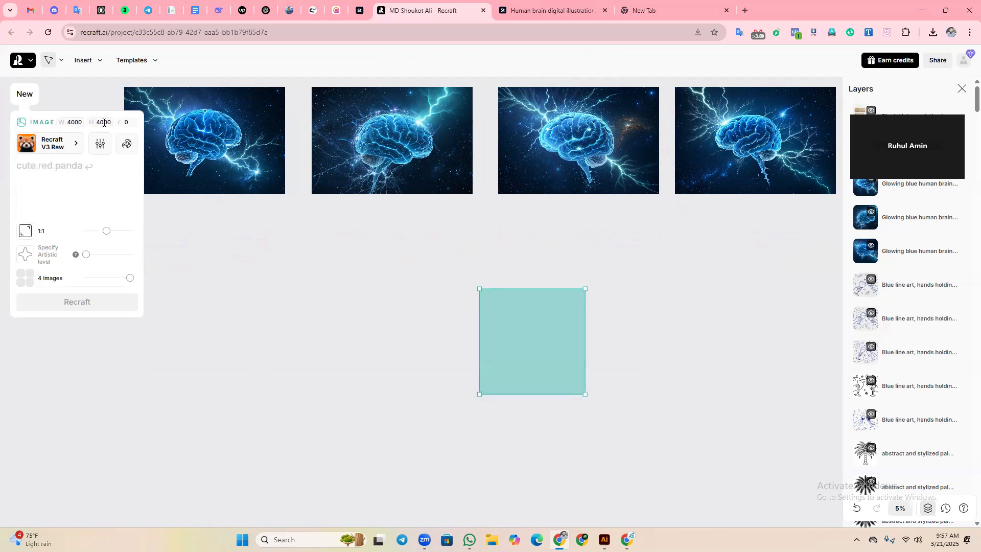
- Move the empty square frame to the left of the brain images, aligned with their top edges, and deselect it
click(272, 314)
drag(258, 345, 228, 206)
drag(228, 278, 499, 307)
drag(551, 269, 291, 285)
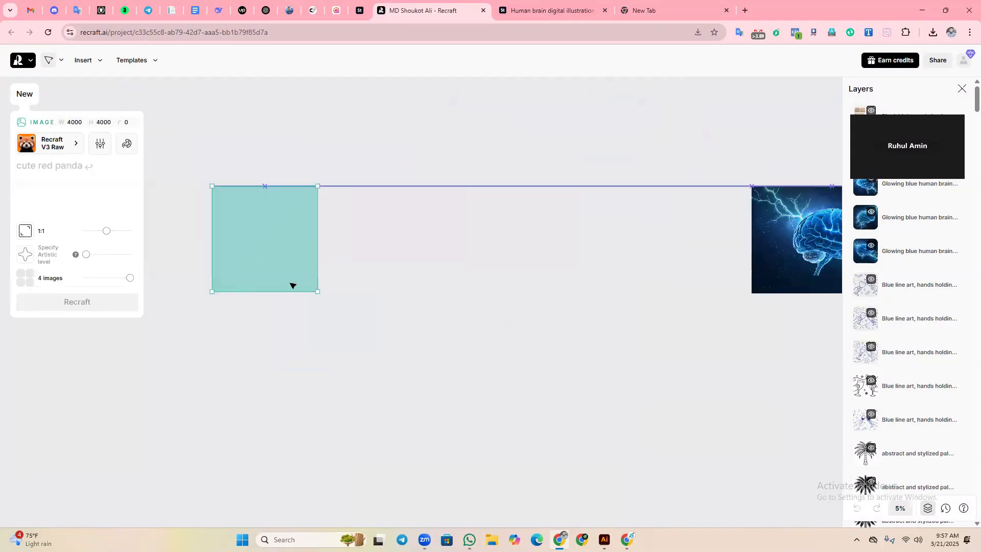
click(329, 363)
drag(401, 307, 412, 262)
- Switch to the empty browser tab and search Google for "black silhouette butterfly"
click(644, 7)
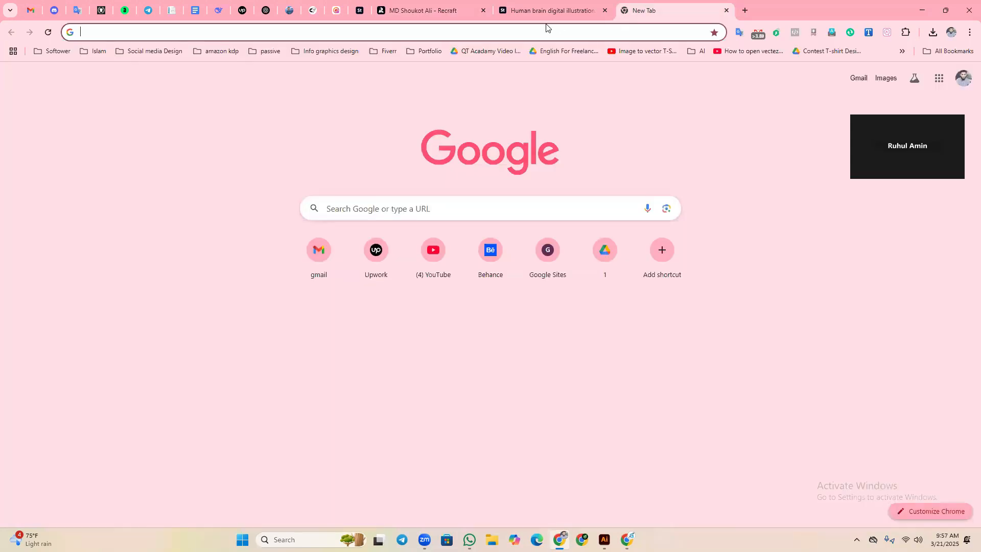
click(537, 32)
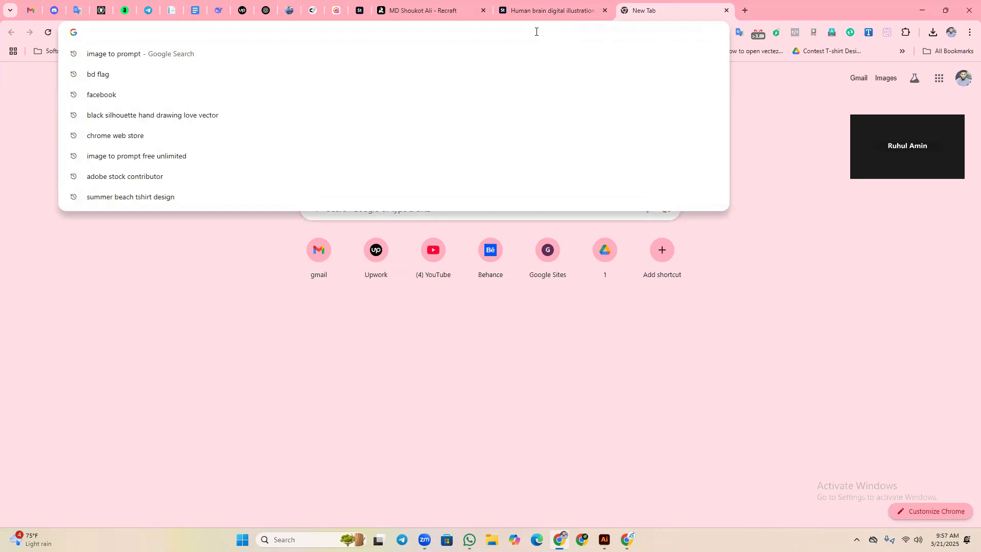
text(Ba)
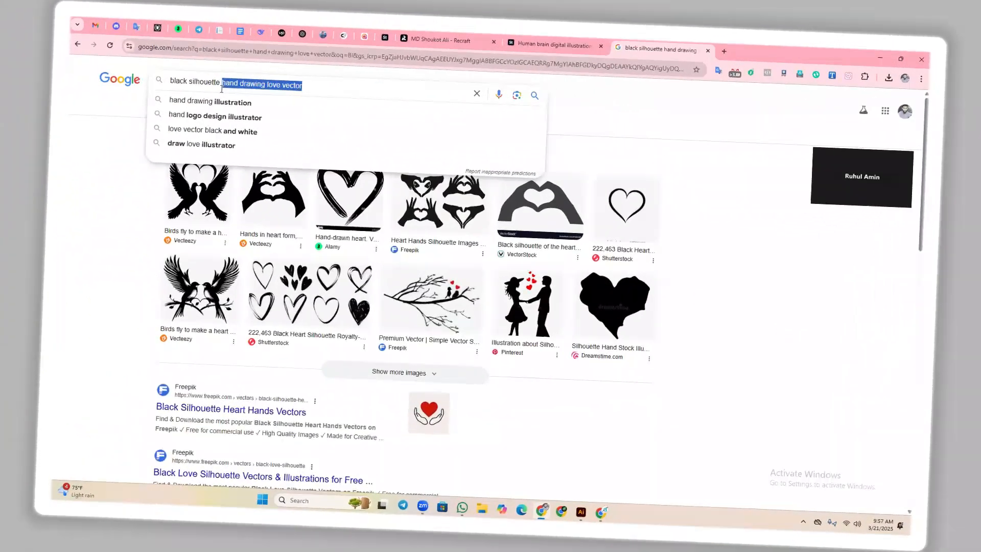
key(BackSpace)
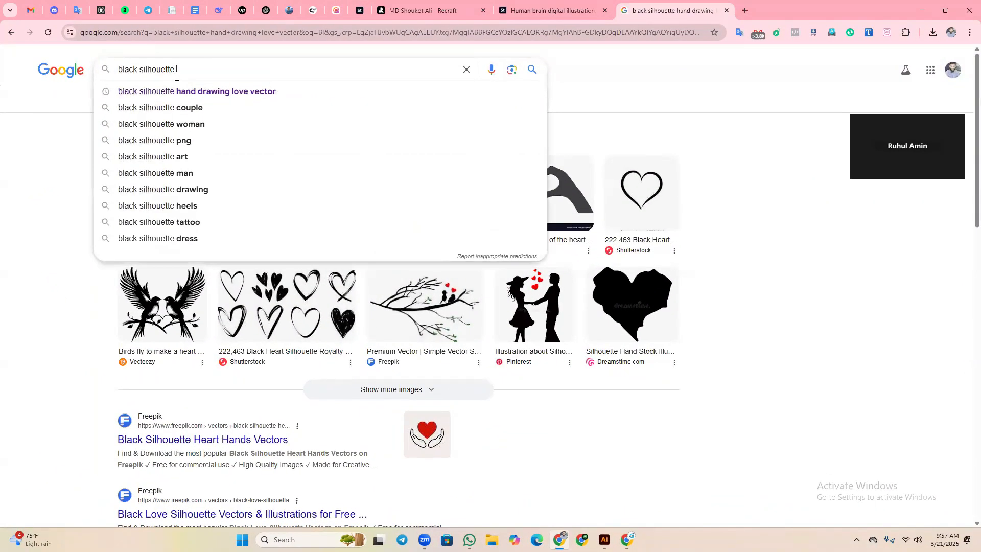
text(butt)
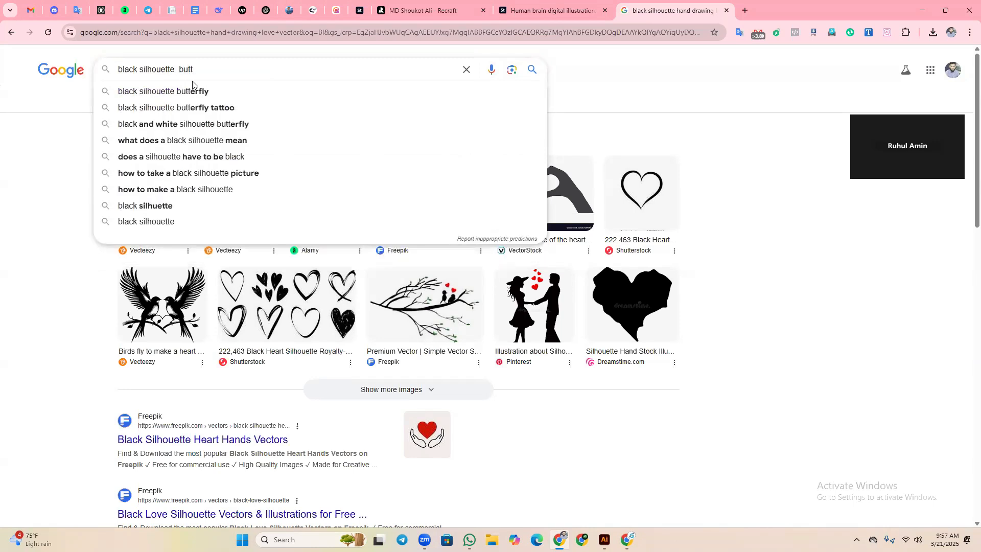
click(192, 91)
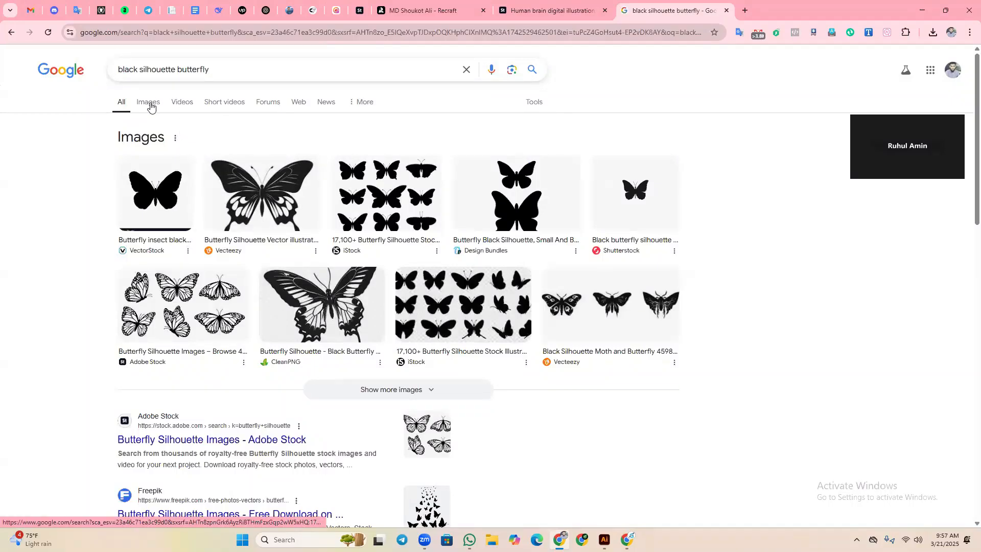
- Open the Vecteezy and Shutterstock butterfly thumbnails from the search results in separate tabs
right_click(267, 182)
click(296, 195)
right_click(647, 196)
click(660, 204)
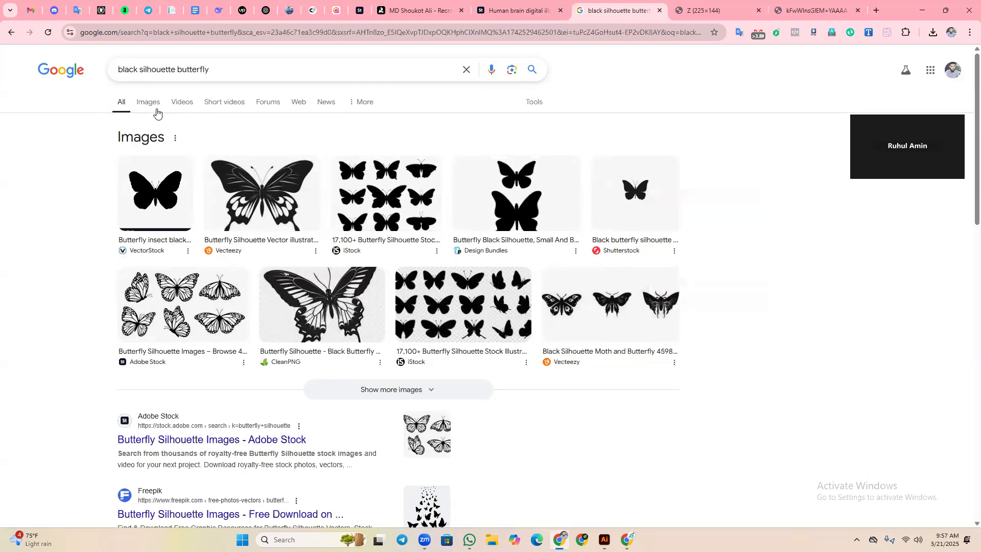
- Show the image results for the butterfly search and close the extra tabs opened from it
click(157, 111)
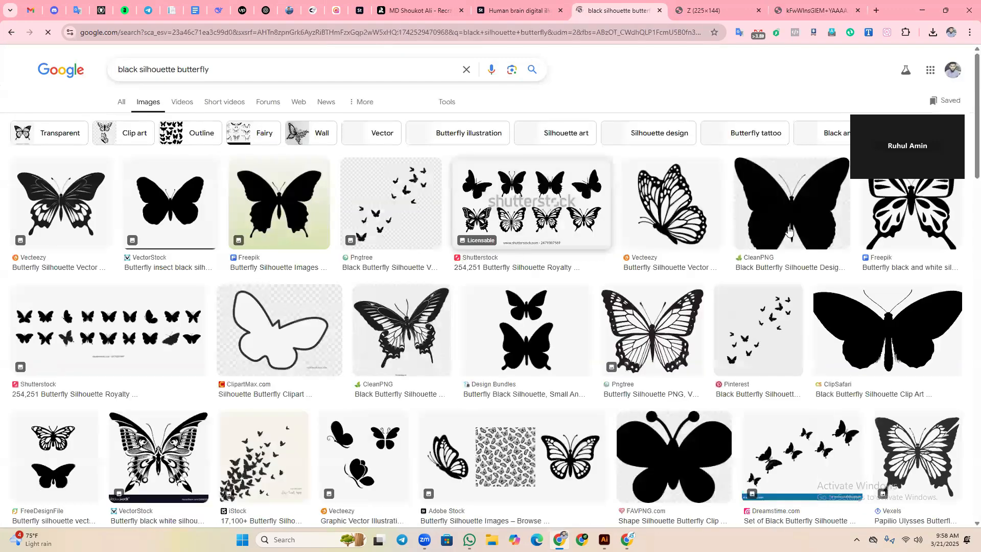
middle_click(703, 218)
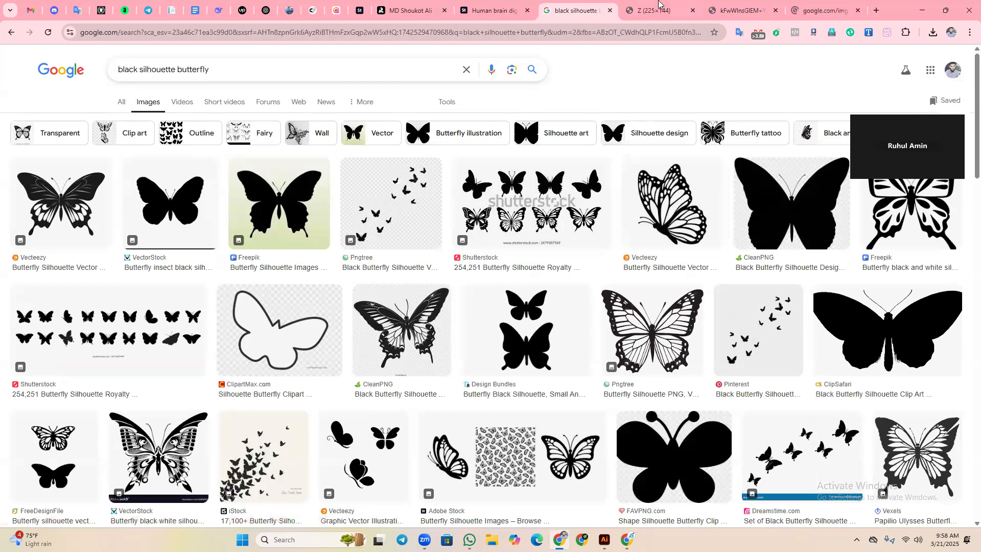
click(660, 4)
click(746, 9)
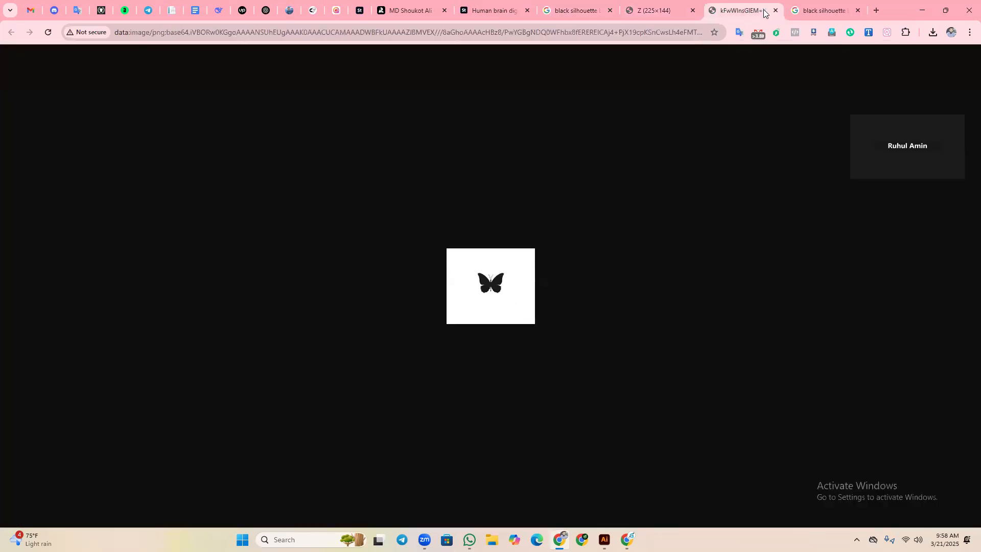
click(691, 12)
click(691, 13)
click(609, 11)
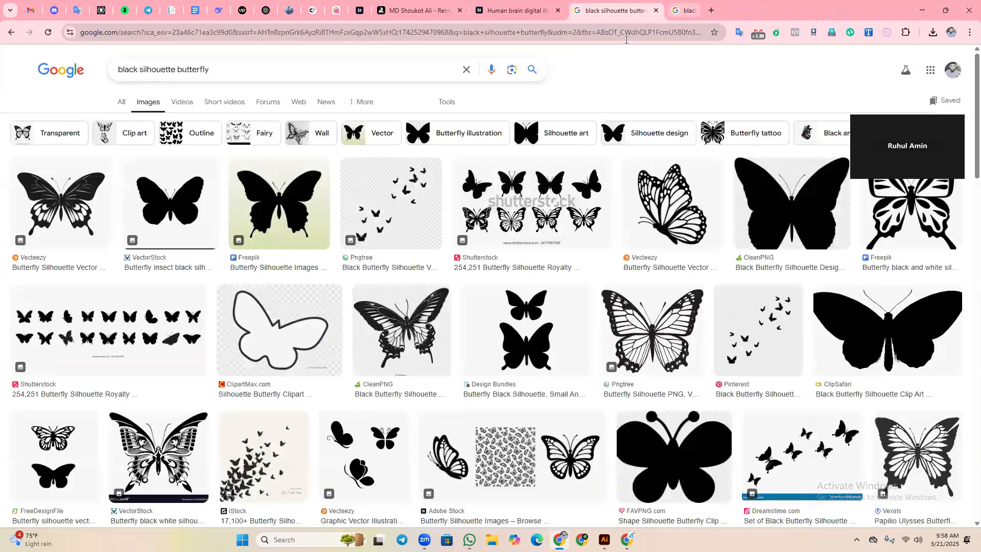
- Generate a text prompt from Vecteezy's side-view patterned butterfly with Image to Prompt and copy it
click(675, 205)
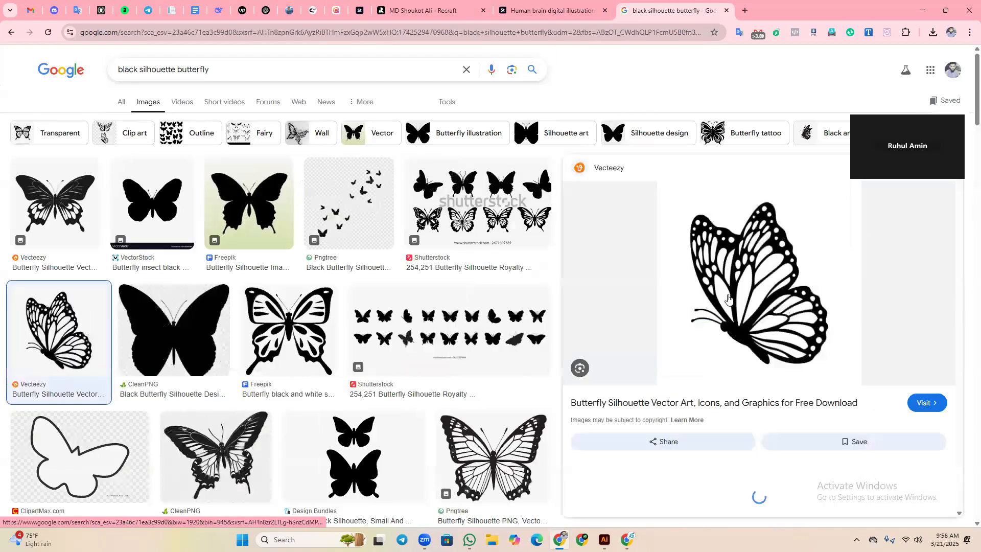
right_click(752, 248)
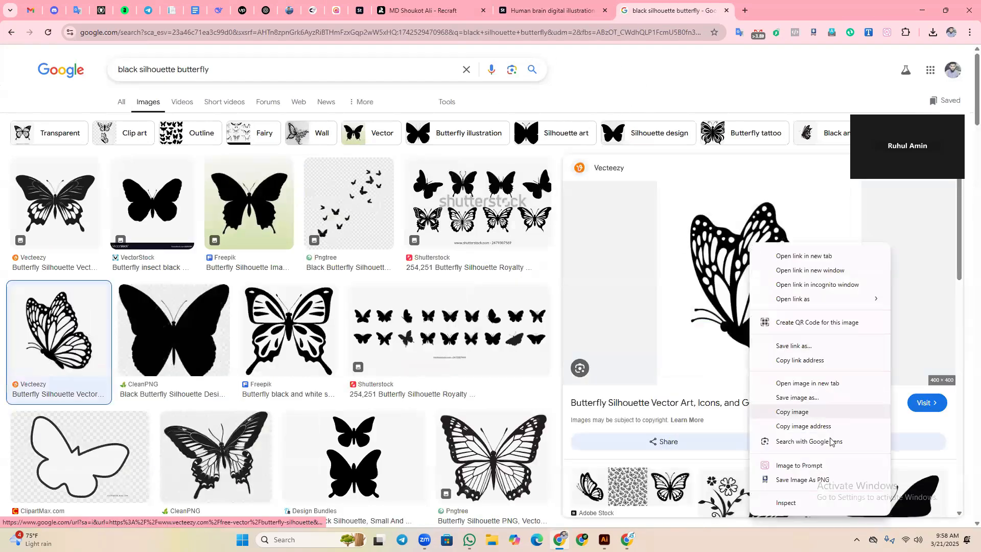
click(802, 471)
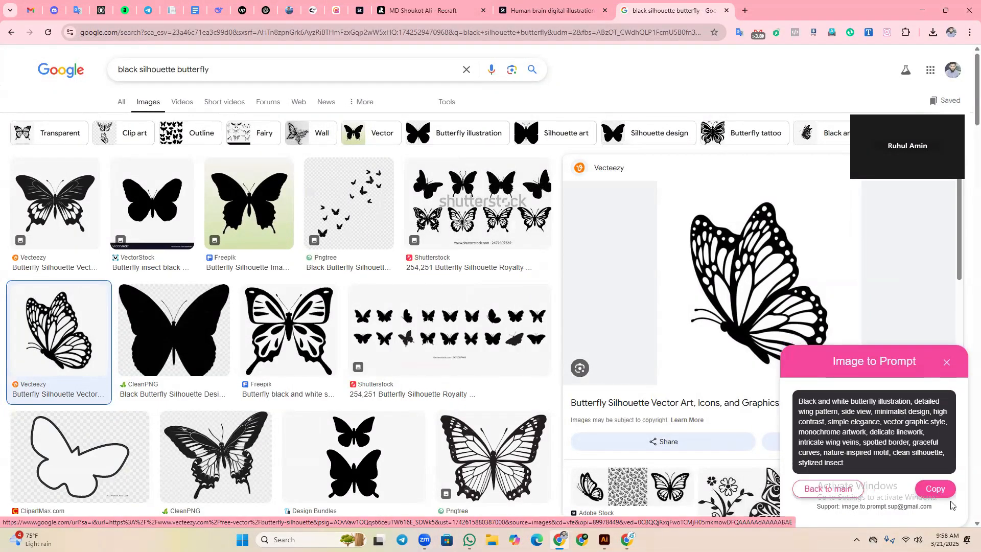
click(936, 489)
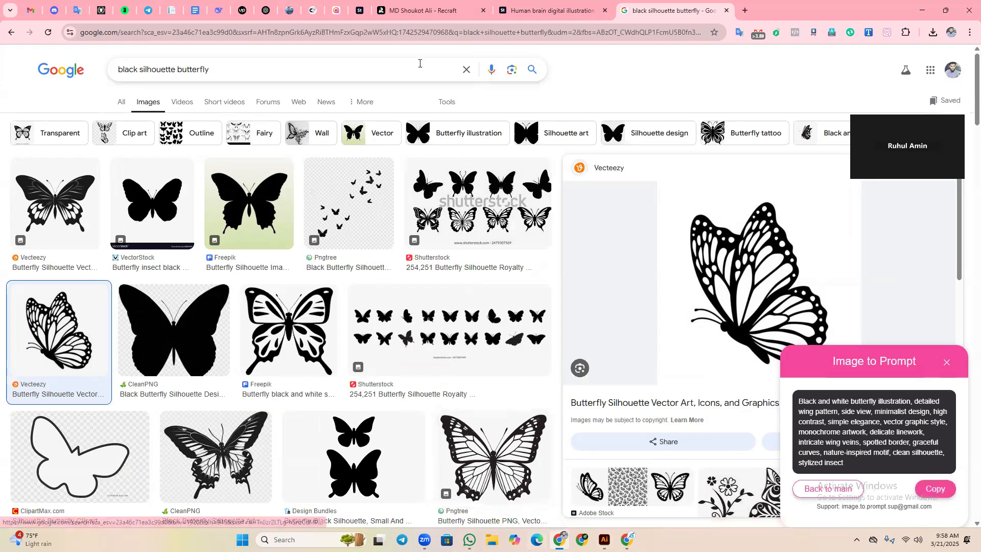
- Return to the Recraft project and apply the Linocut style to the empty 4000 by 4000 frame
click(417, 9)
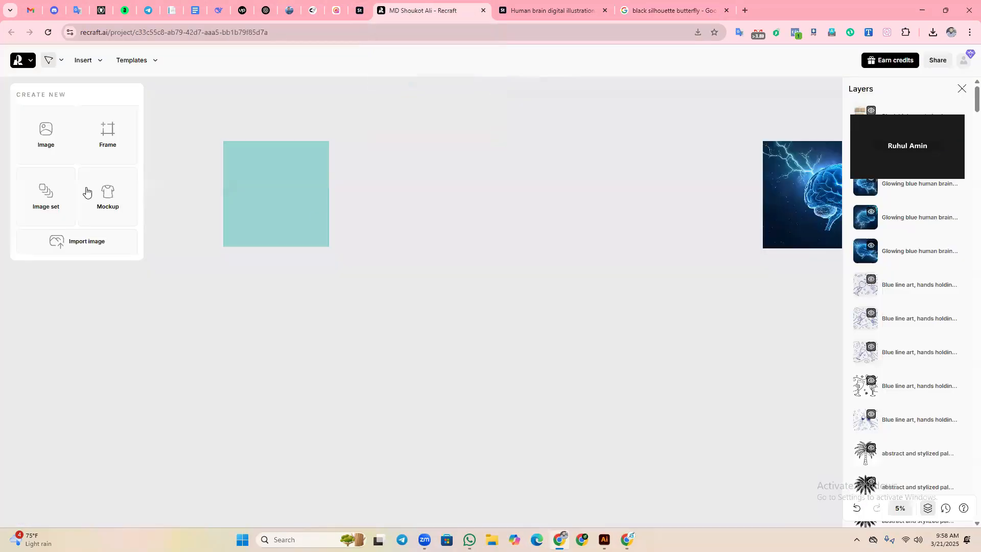
click(278, 191)
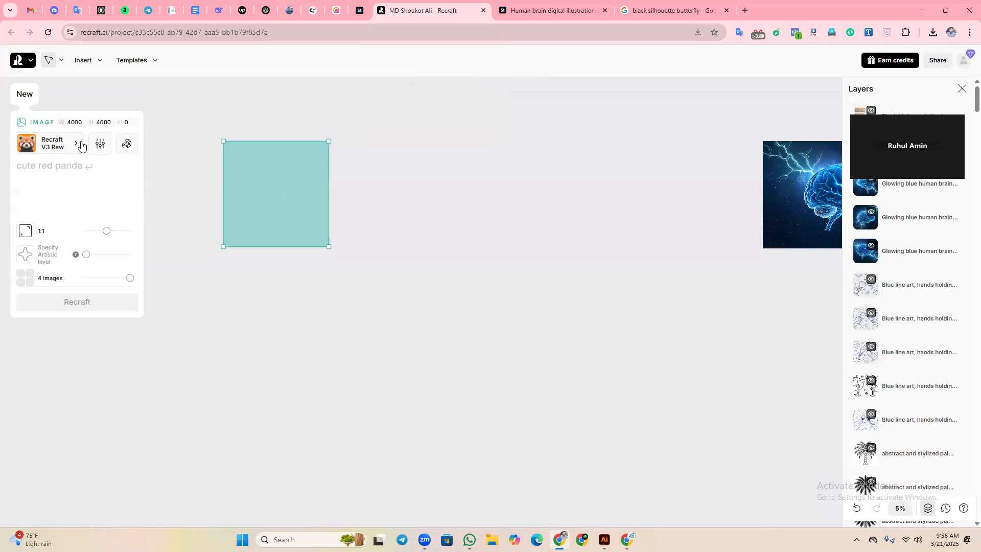
click(80, 144)
scroll(399, 357, down, 7)
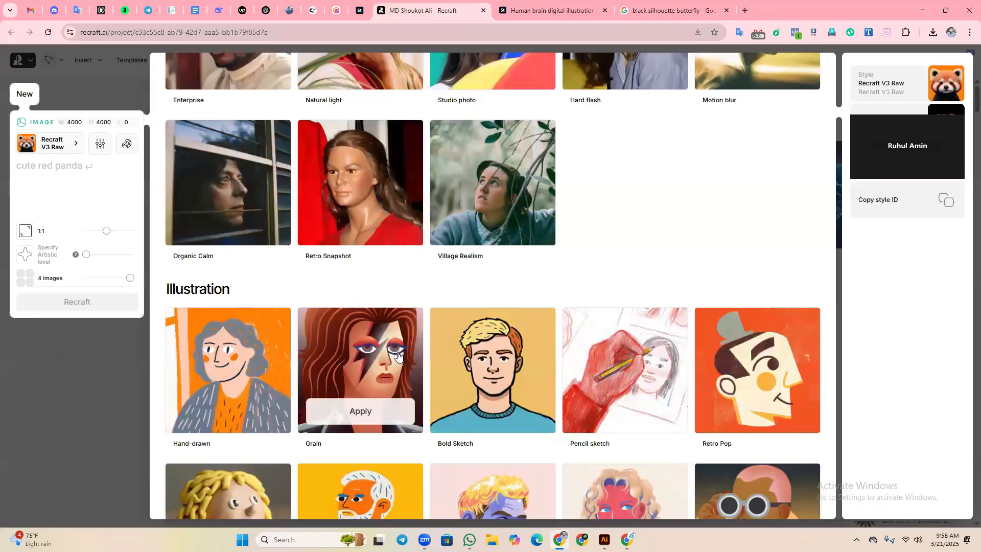
scroll(440, 314, down, 10)
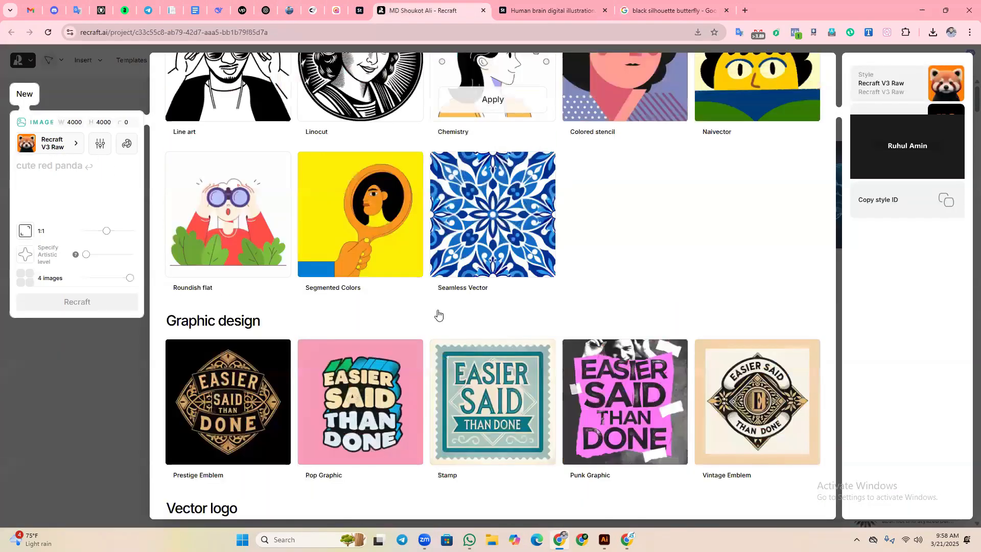
scroll(438, 315, down, 6)
scroll(424, 305, down, 10)
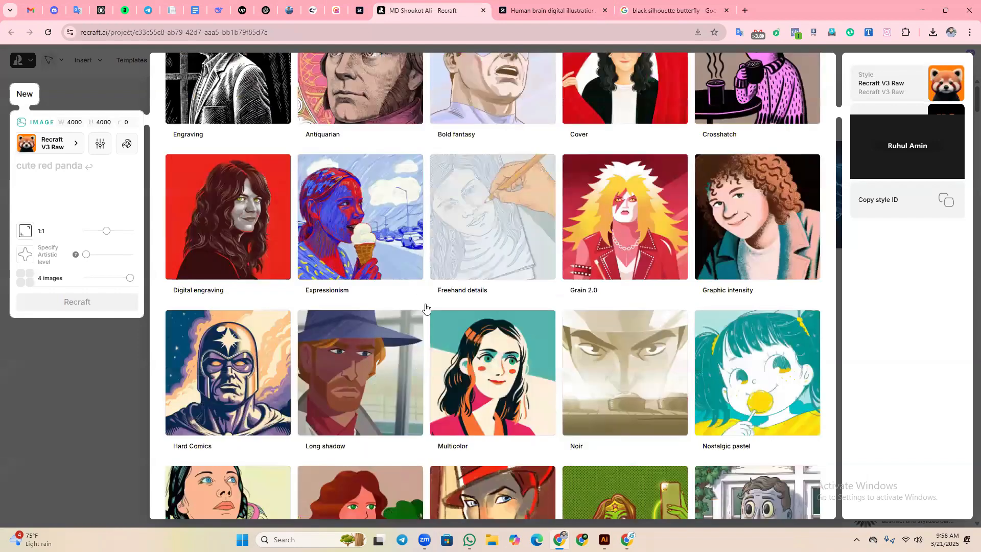
scroll(425, 307, down, 10)
scroll(383, 166, down, 10)
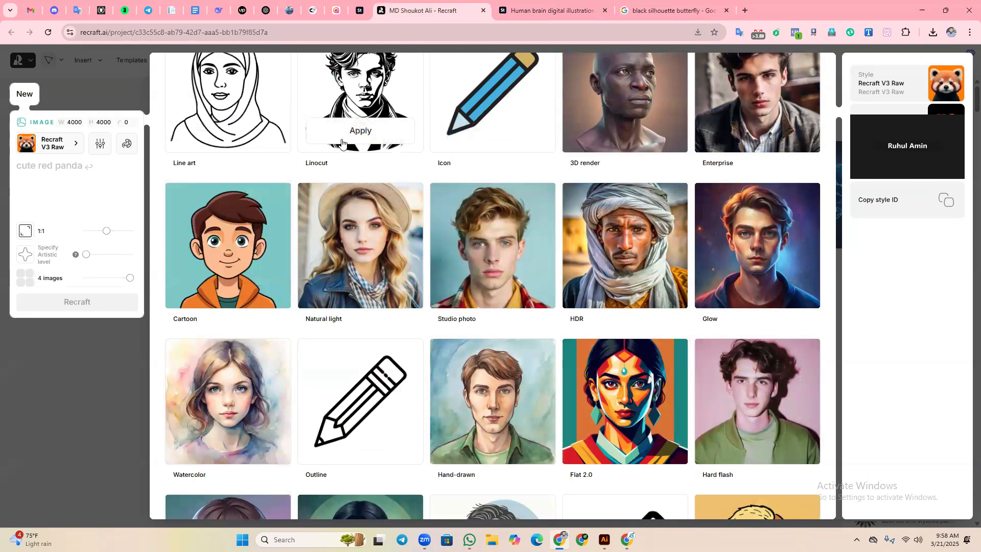
click(360, 131)
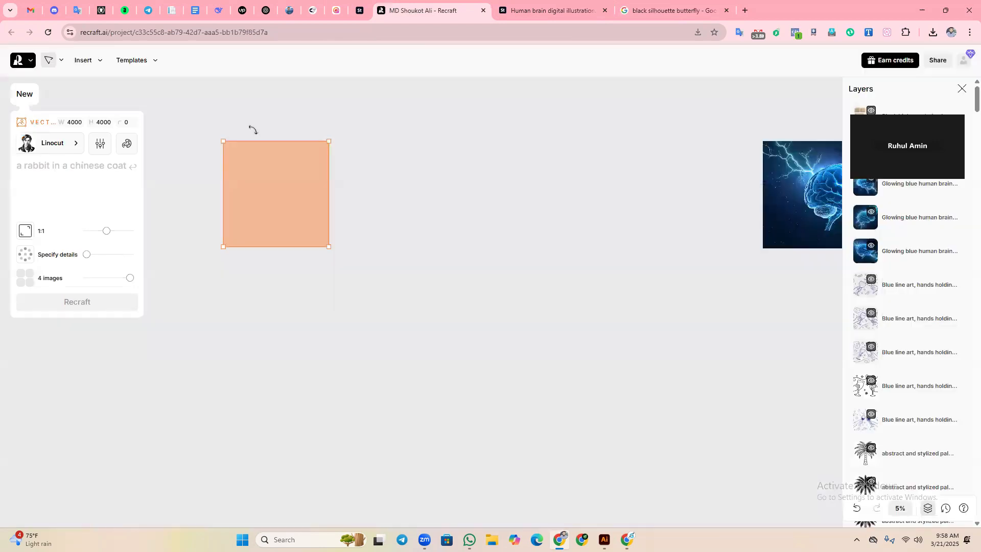
- Paste the copied black and white butterfly prompt for the Linocut frame and generate the images
click(46, 170)
text(Black and white butterfly illustration, detailed wing pattern, side view, minimalist design, high contrast, simple elegance, vector graphic style, monochrome artwork, delicate linework, intricate wing veins, spotted border, graceful curves, nature-inspired motif, clean silhouette, stylized insect)
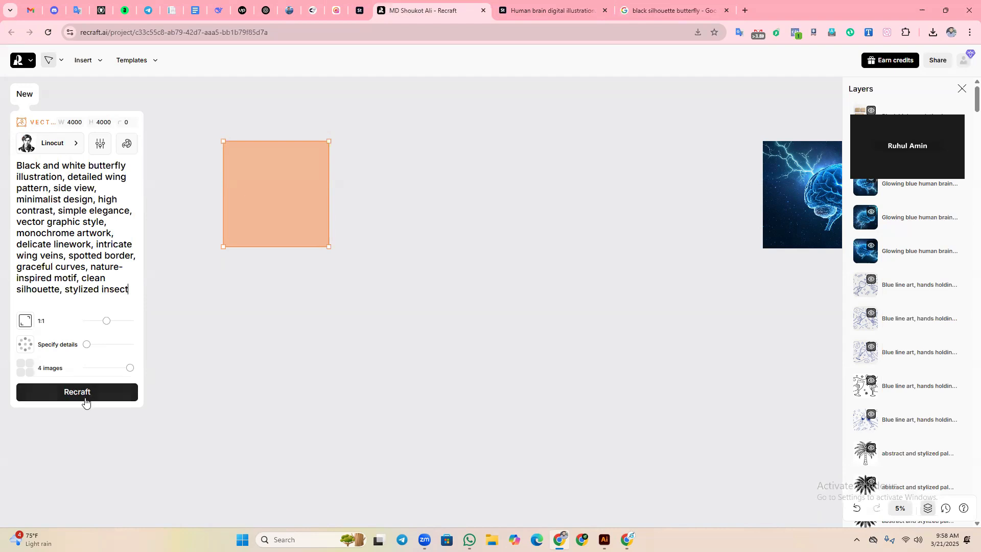
click(352, 313)
click(256, 207)
click(77, 392)
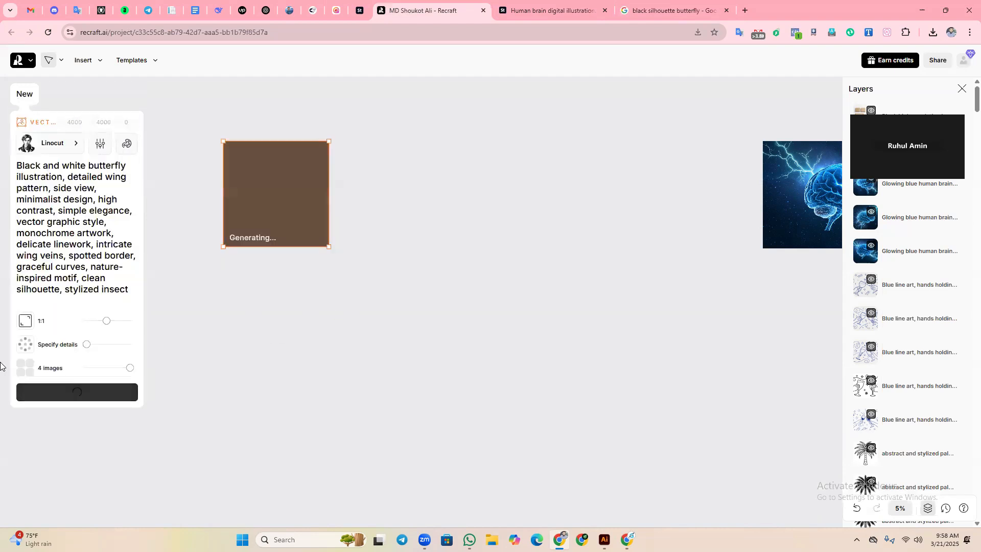
- Generate a second set of butterfly images in a frame directly below the first, using the same prompt with the Line art style
scroll(287, 126, down, 2)
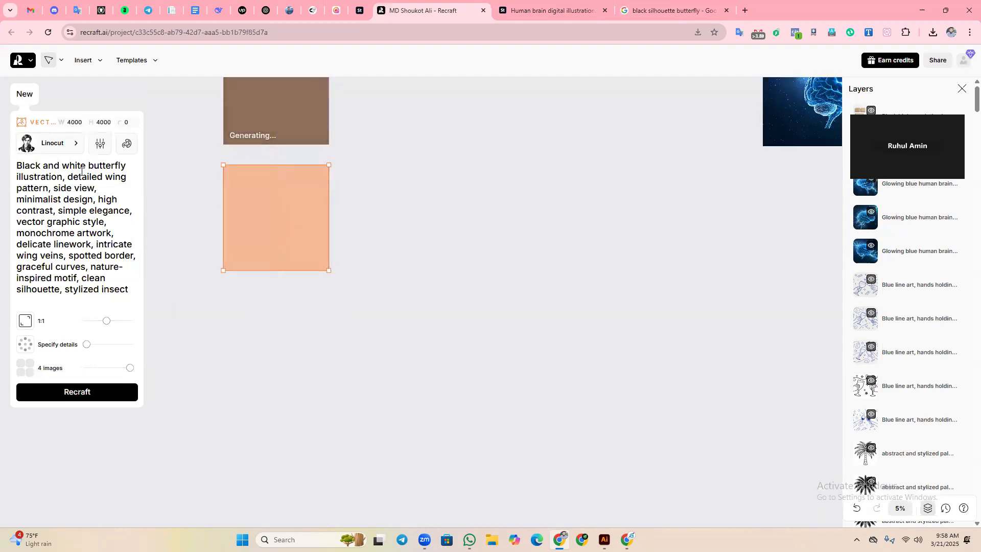
click(76, 143)
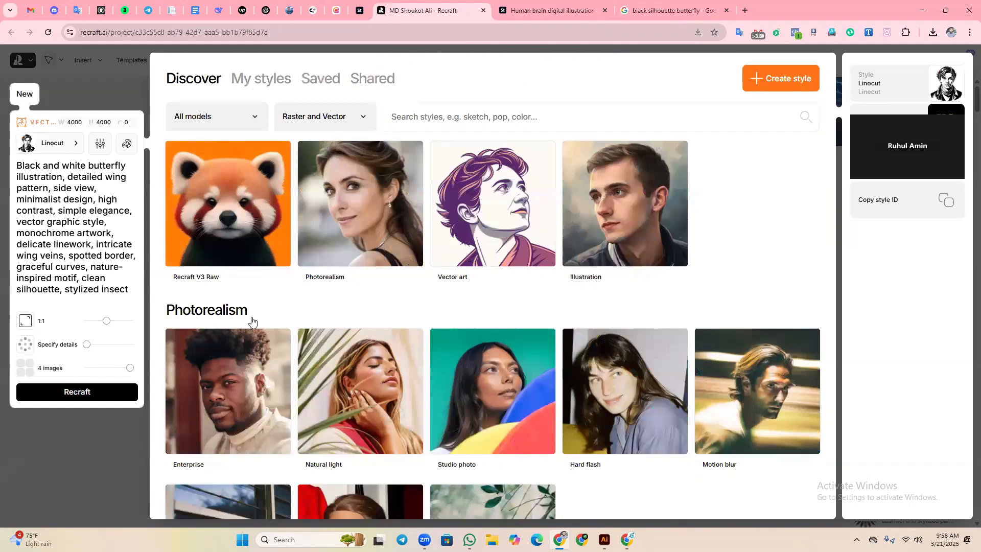
scroll(252, 322, down, 8)
scroll(252, 320, down, 8)
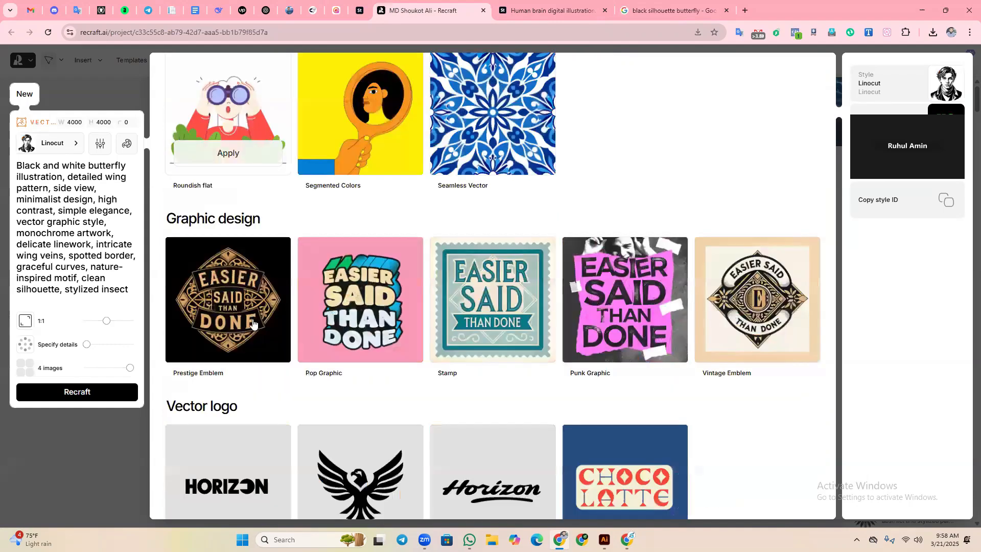
scroll(253, 323, down, 7)
scroll(252, 312, down, 10)
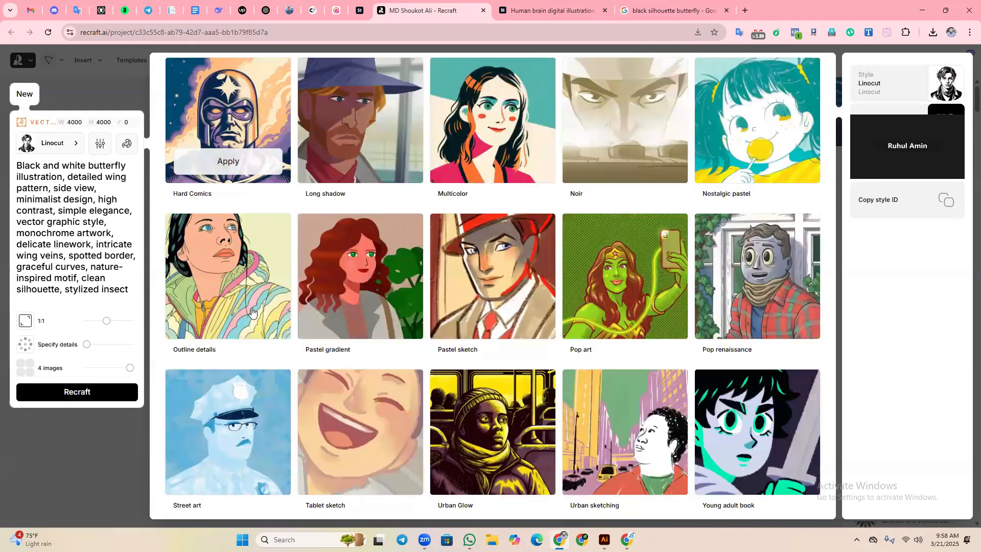
scroll(252, 312, up, 15)
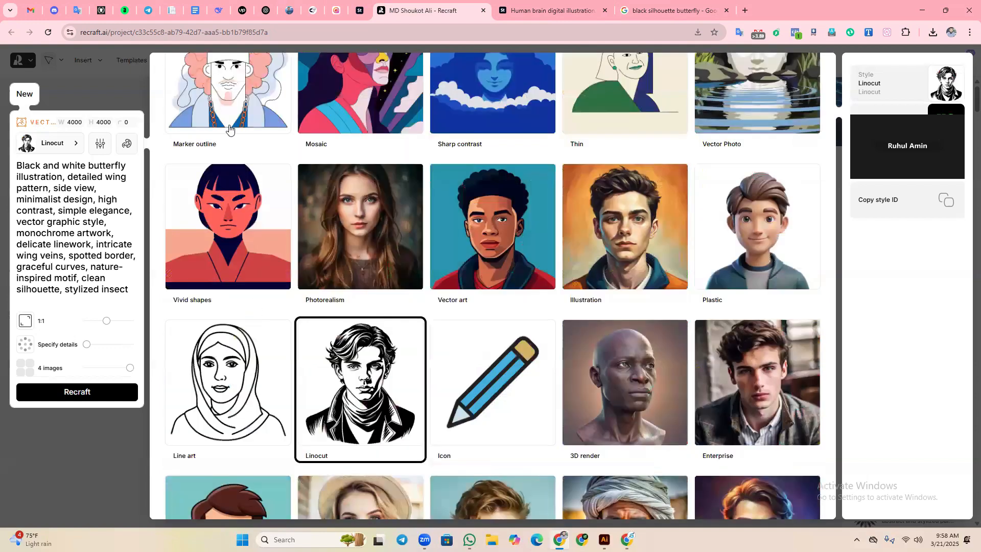
scroll(229, 130, down, 5)
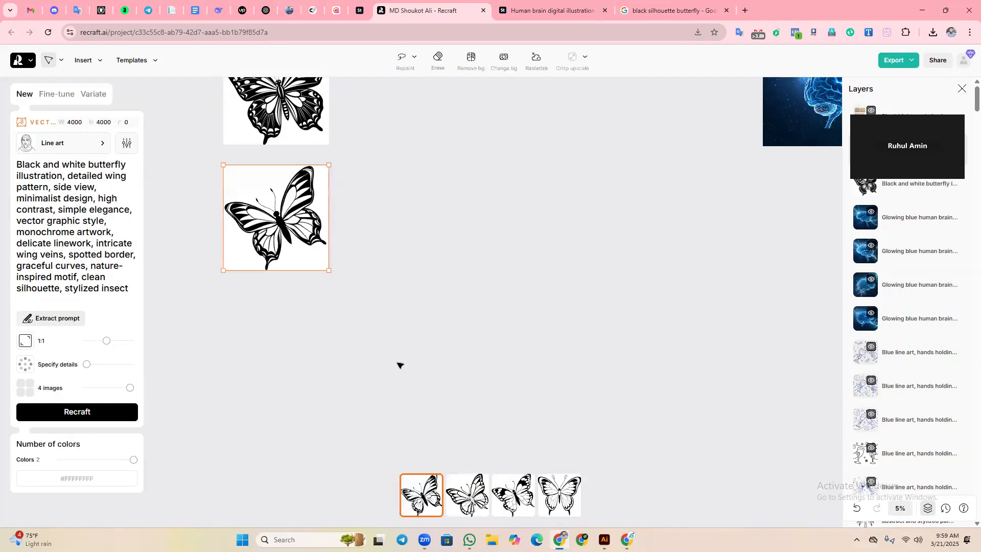
drag(352, 341, 357, 318)
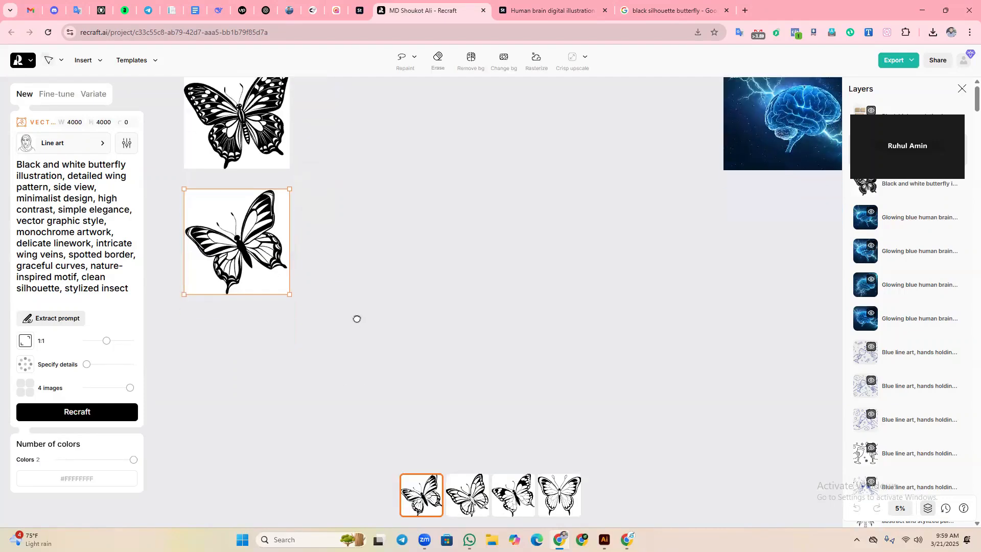
scroll(465, 401, left, 5)
drag(605, 412, 514, 240)
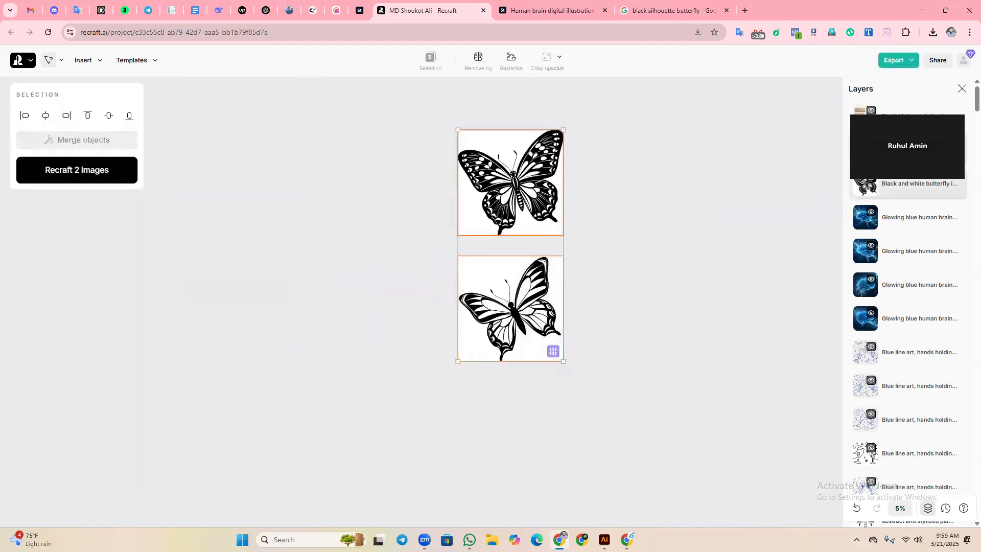
scroll(514, 240, right, 4)
scroll(407, 315, right, 1)
click(408, 315)
click(326, 325)
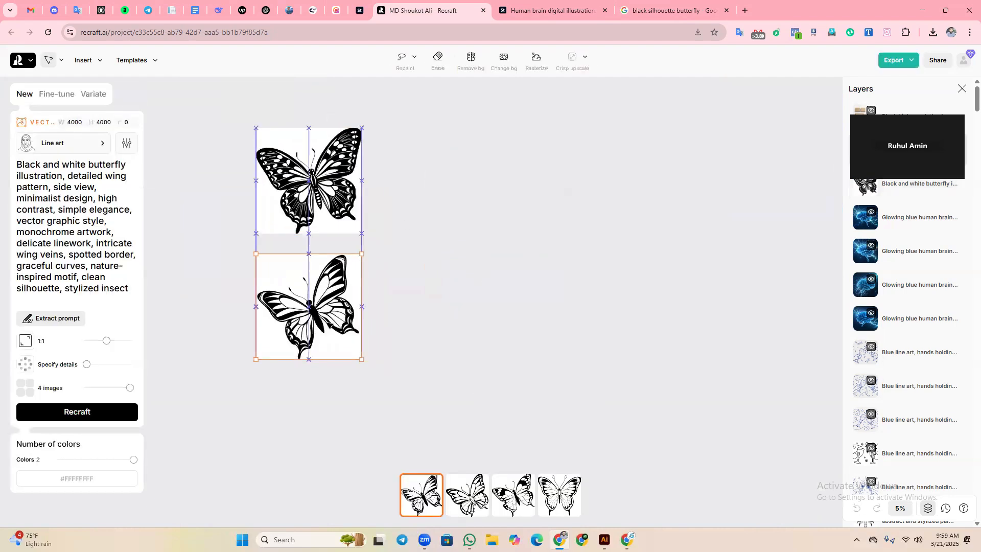
click(447, 354)
drag(447, 355, 414, 320)
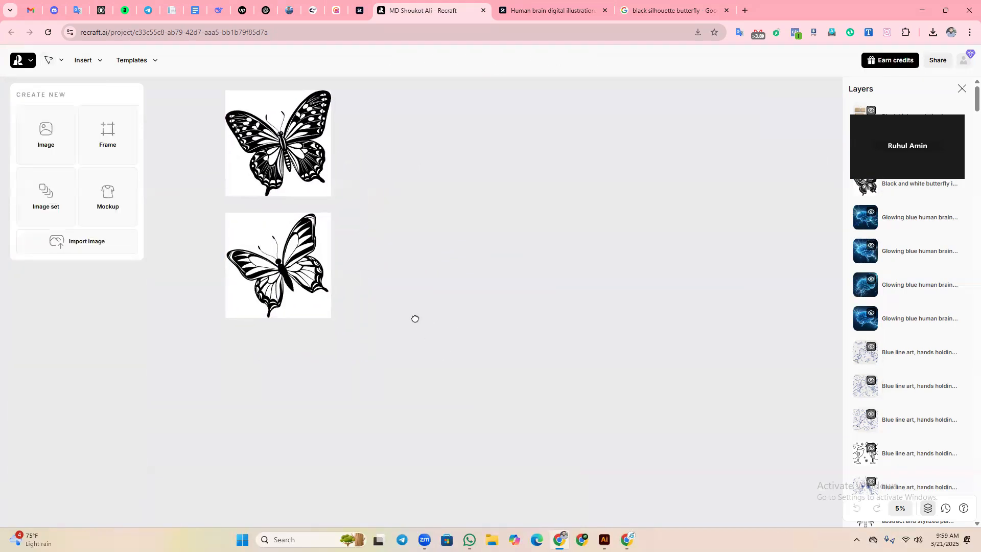
click(292, 291)
click(465, 357)
click(328, 307)
click(429, 329)
- Lay out the Line art frame's second, third and fourth generated variations as copies in a row beside it
click(325, 269)
key(ctrl+d)
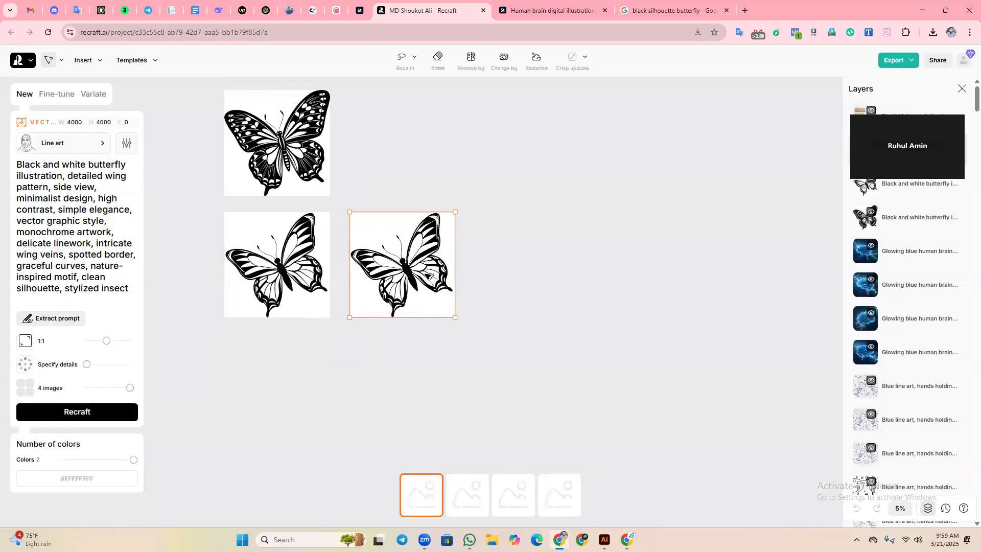
click(480, 494)
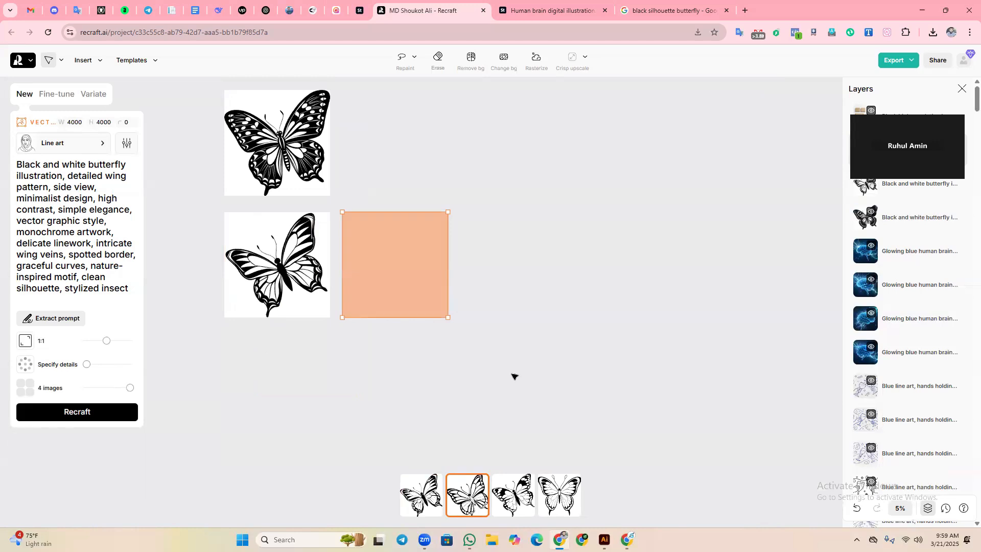
drag(513, 375, 401, 364)
click(313, 304)
key(ctrl+d)
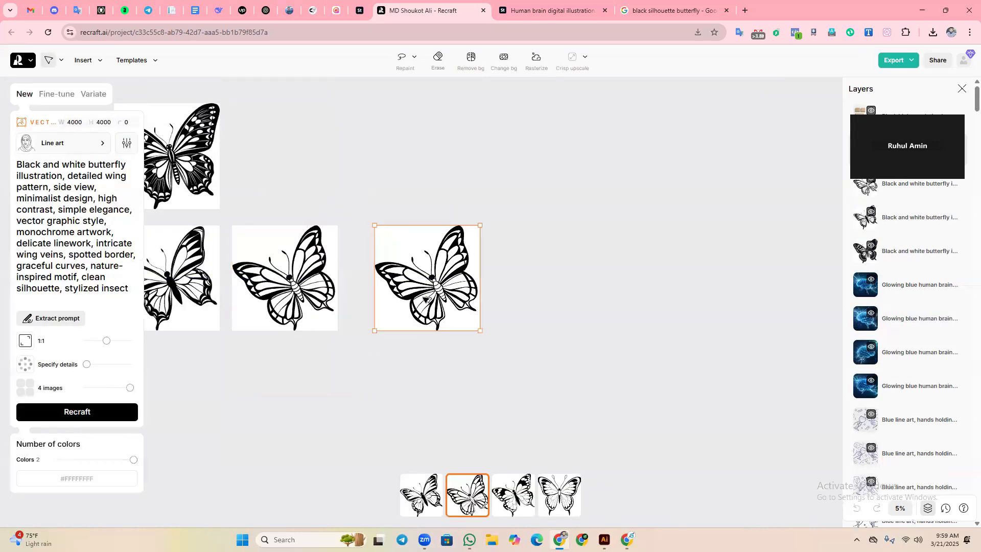
drag(430, 301, 405, 300)
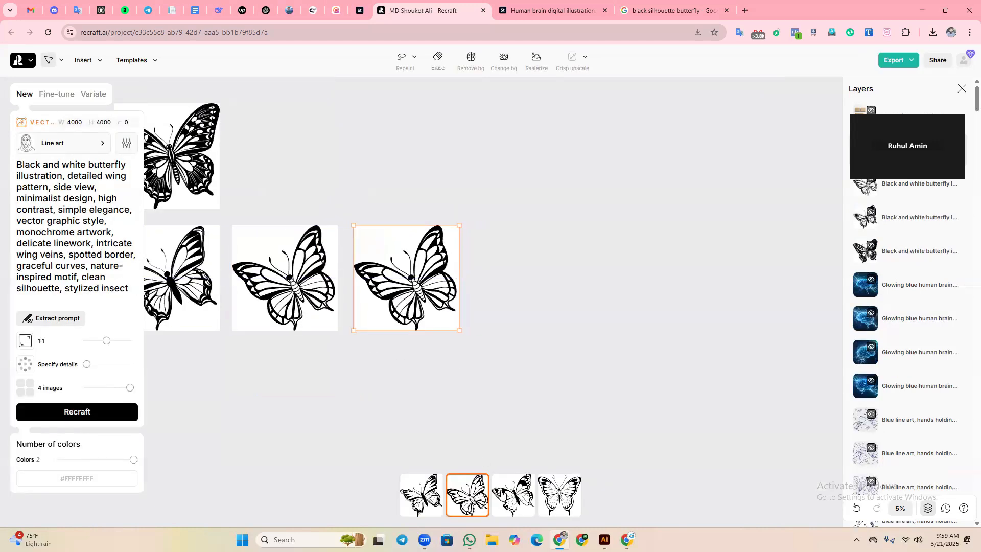
click(503, 485)
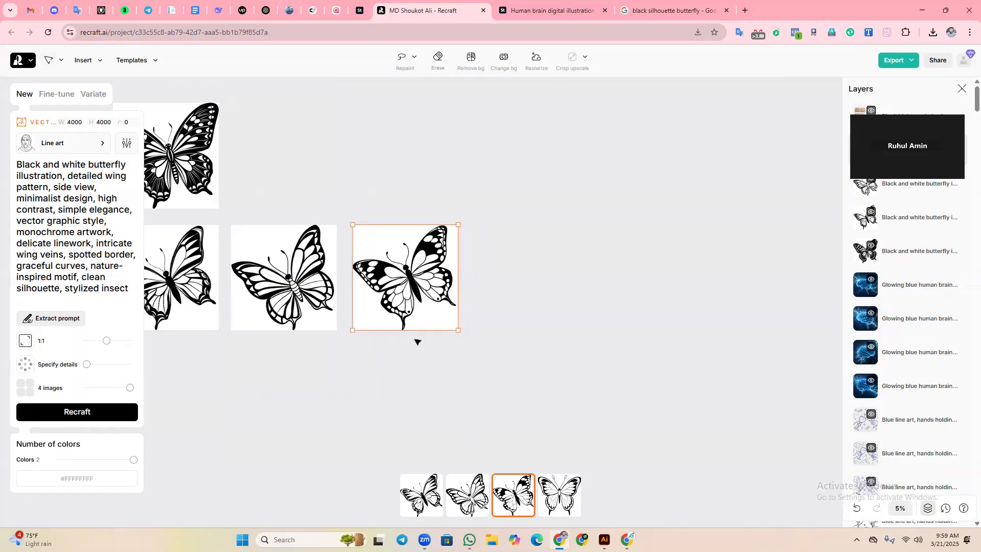
drag(412, 300, 534, 301)
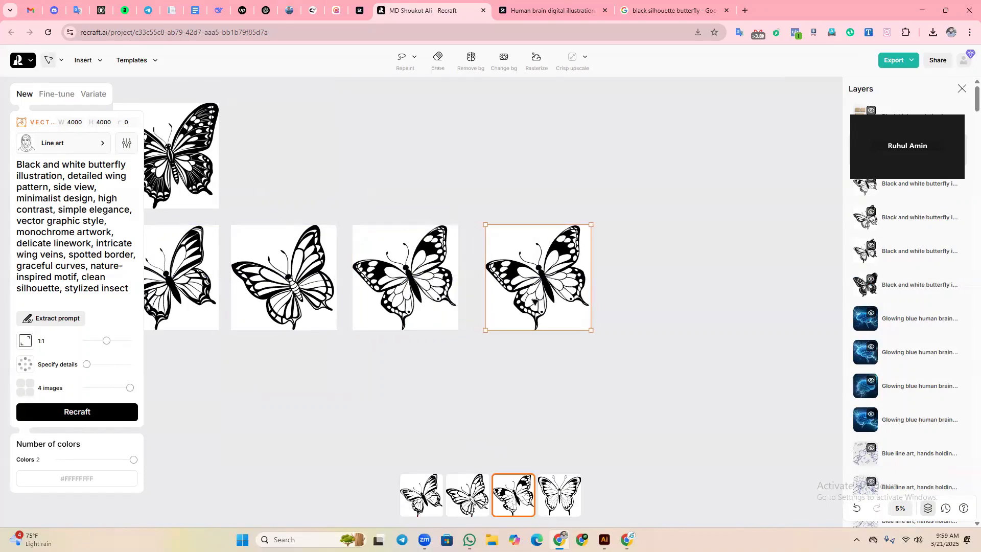
click(560, 495)
click(526, 407)
- Lay out the Linocut frame's second, third and fourth variations as copies in a row beside it, aligned above the Line art row
scroll(526, 407, up, 3)
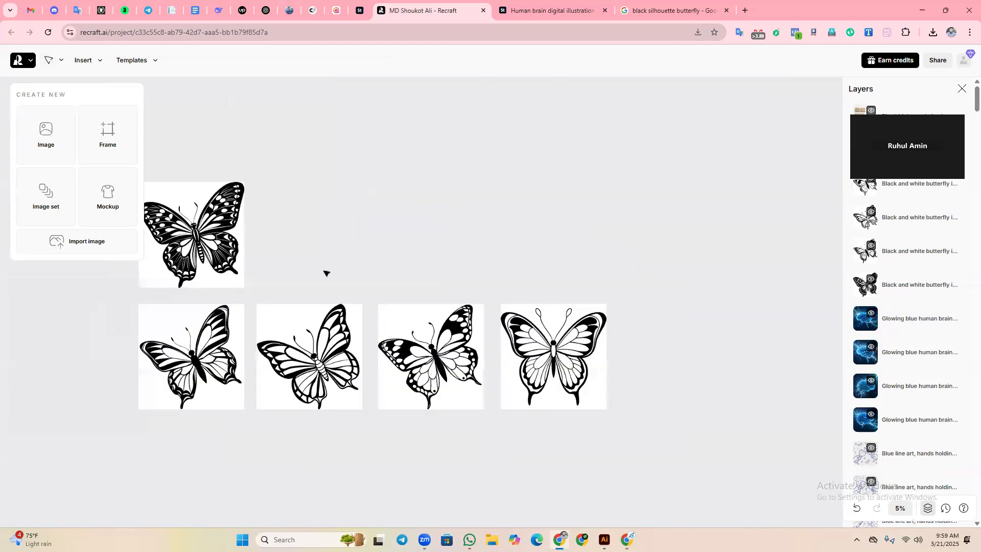
drag(204, 242, 319, 238)
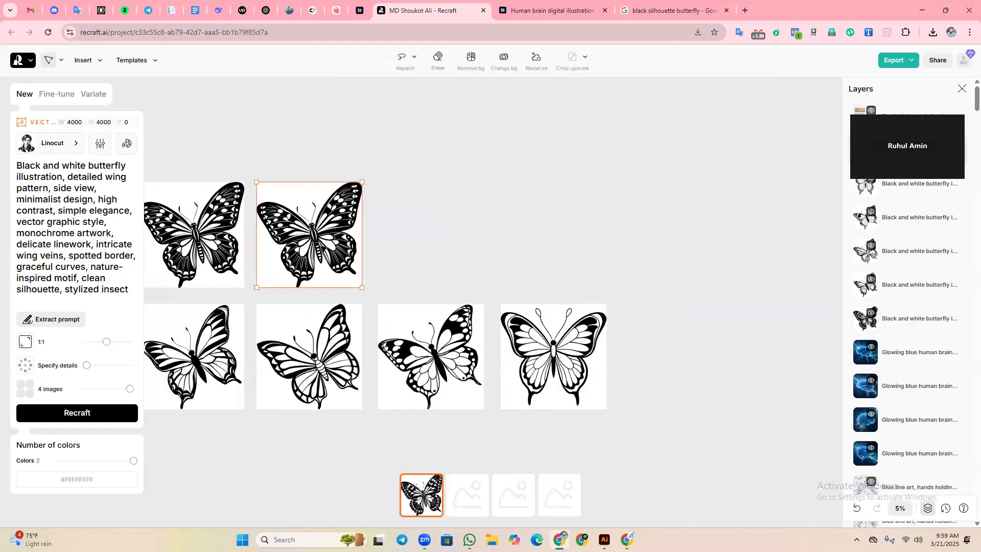
click(475, 498)
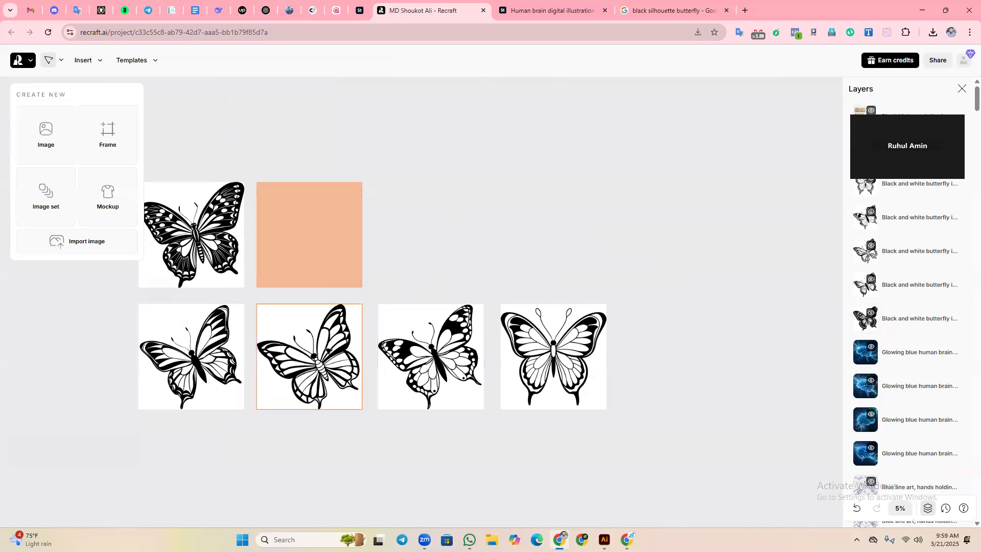
key(ctrl+d)
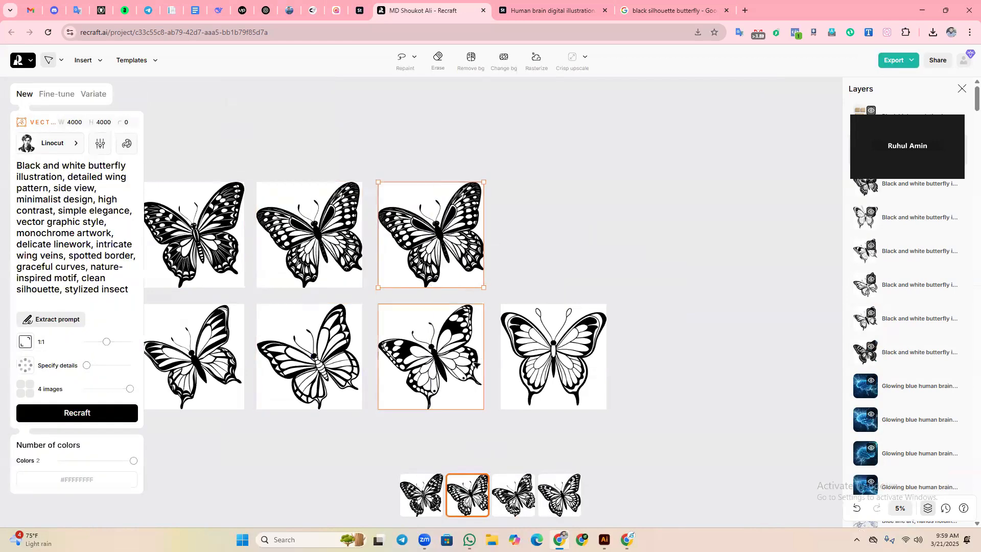
click(516, 496)
drag(449, 243, 572, 238)
click(617, 383)
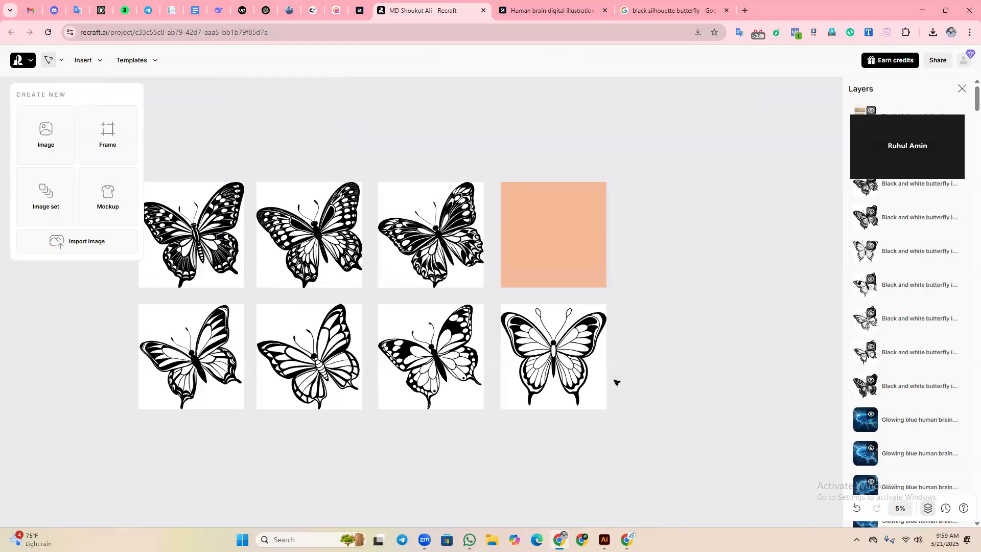
- Duplicate the first Line art butterfly and place the copy directly below it to start a third row
scroll(482, 453, down, 3)
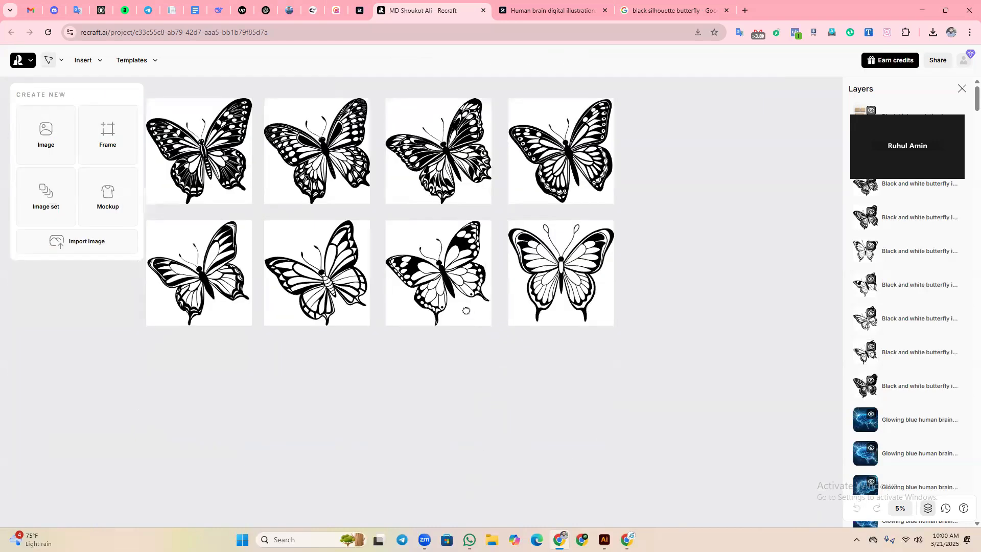
click(229, 232)
key(ctrl+d)
drag(229, 232, 224, 335)
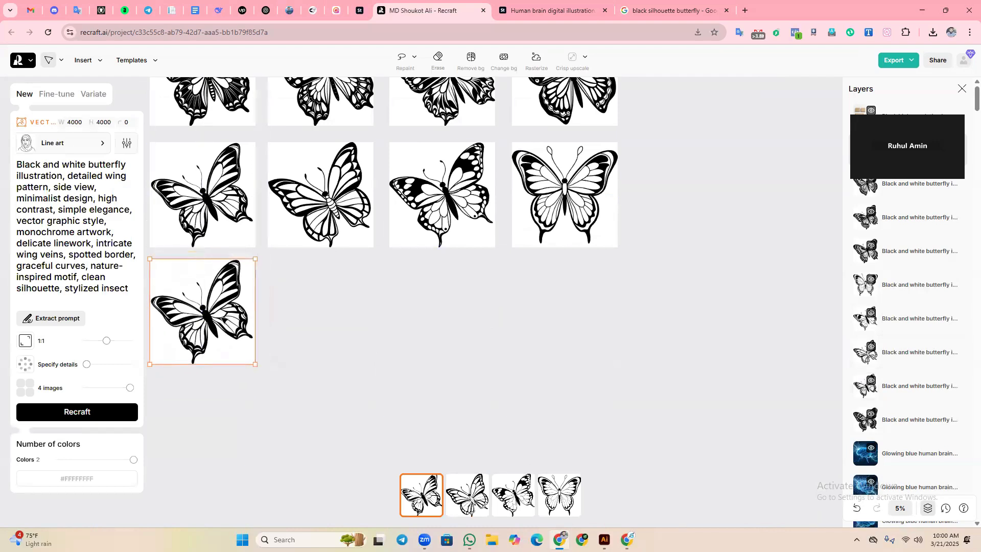
- Apply the Chemistry vector style to the new copy and generate four images with the same butterfly prompt
click(104, 148)
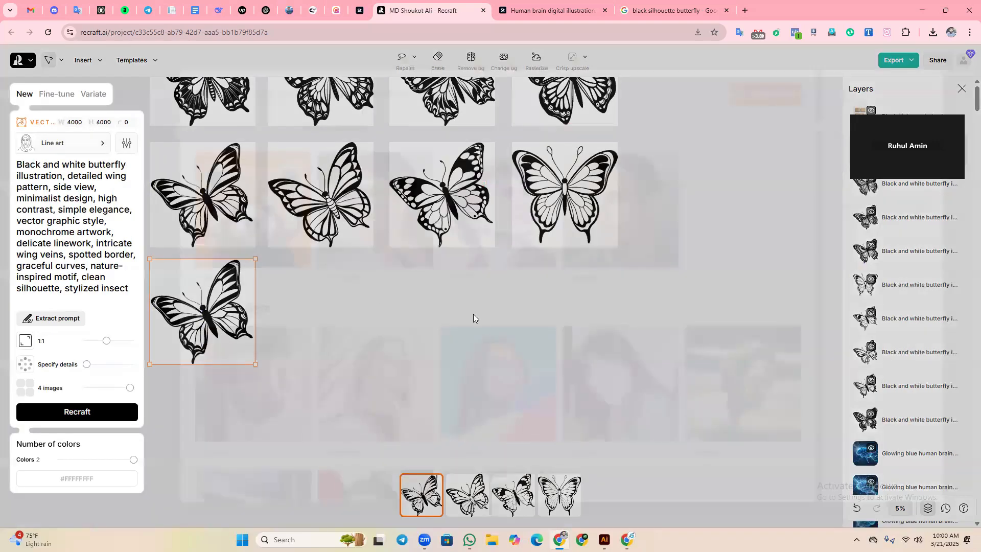
scroll(352, 288, down, 15)
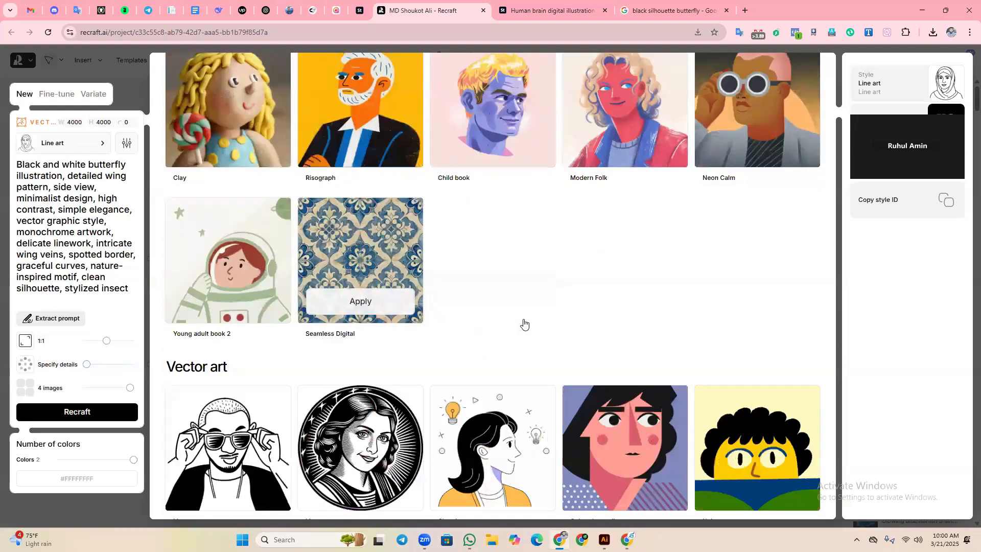
scroll(524, 323, down, 7)
scroll(518, 208, up, 2)
click(513, 204)
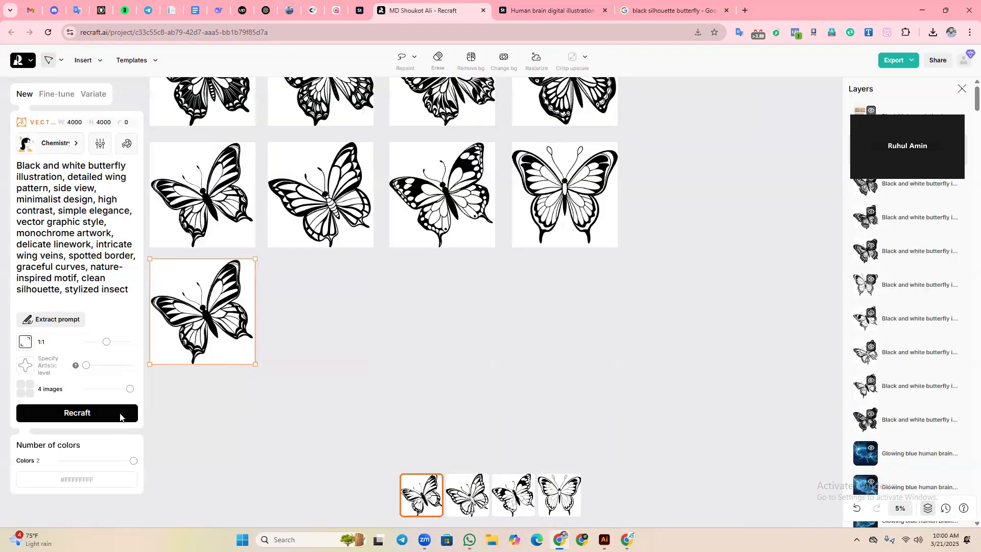
click(117, 414)
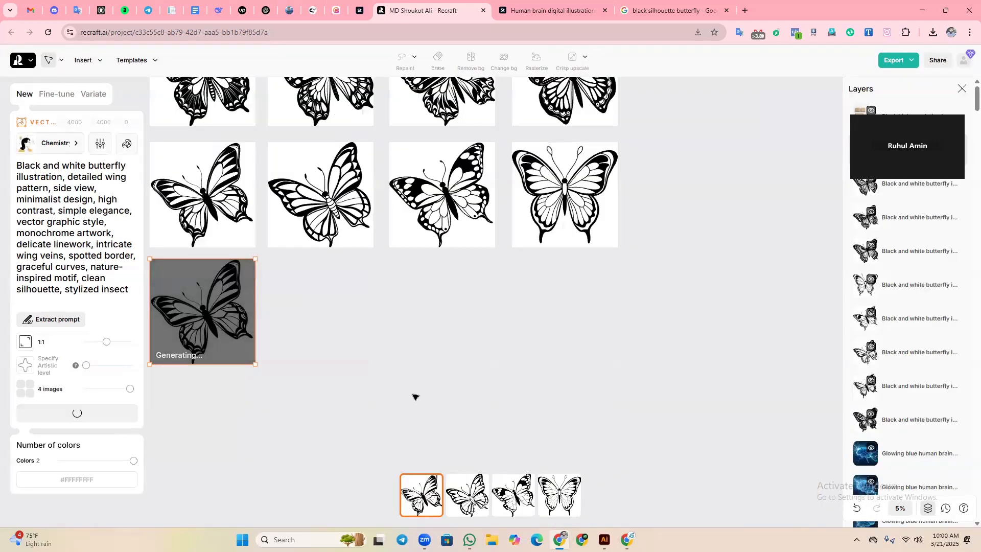
scroll(416, 396, up, 1)
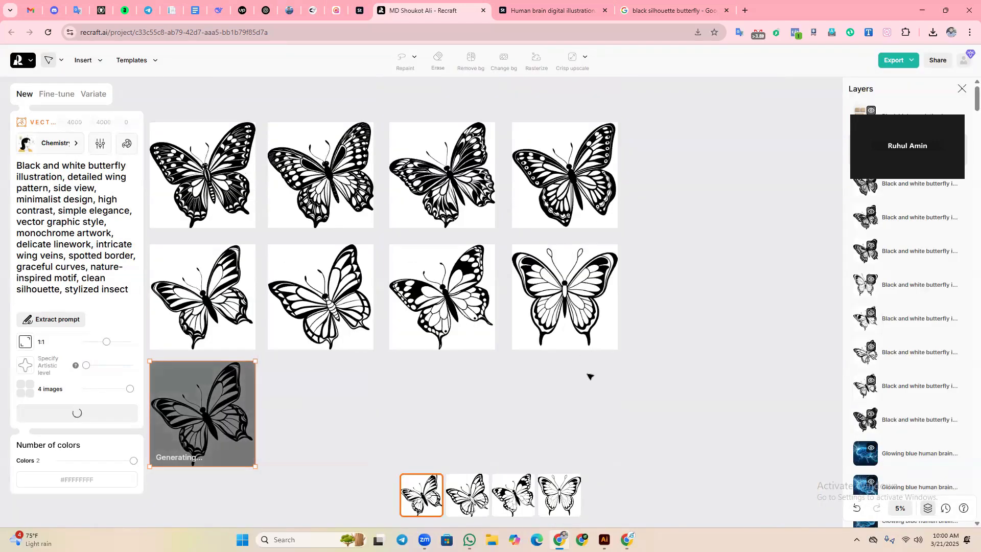
drag(379, 376, 436, 383)
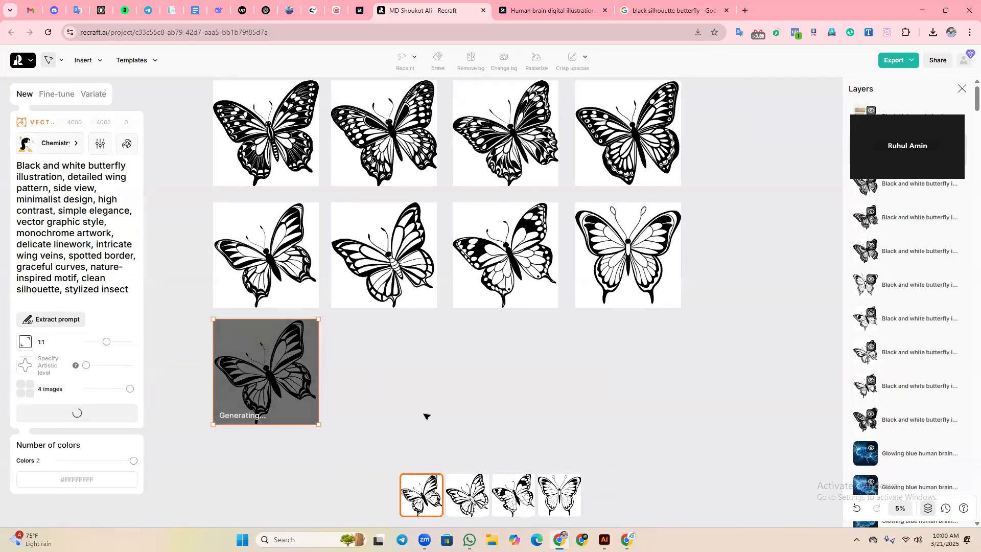
scroll(434, 383, down, 1)
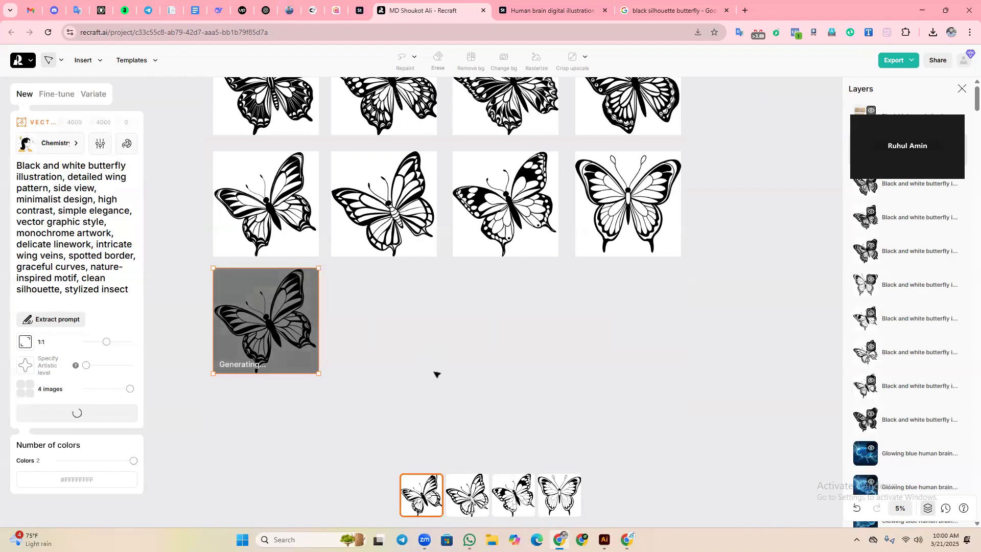